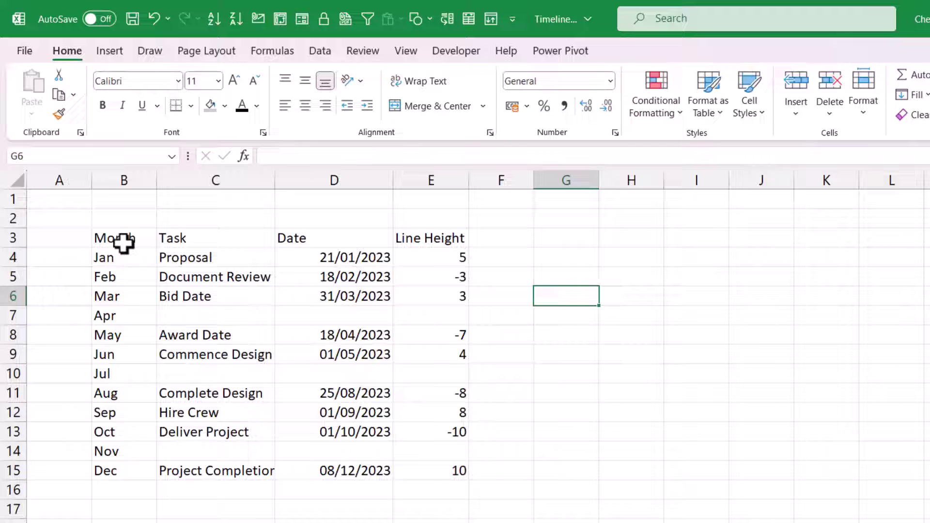
# - Select the Month labels B3:B15 together with the Line Height values E3:E15
pyautogui.moveTo(123, 239); pyautogui.dragTo(132, 466)
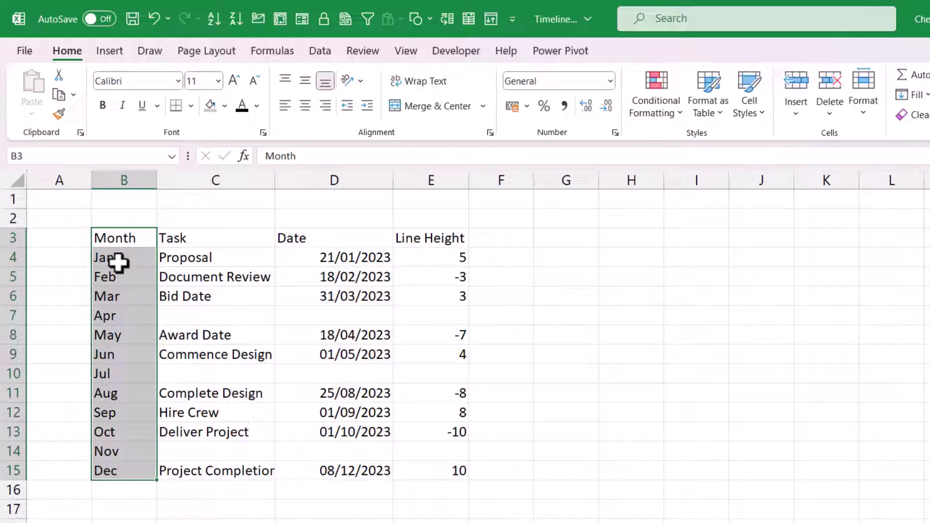
pyautogui.press('ctrl')
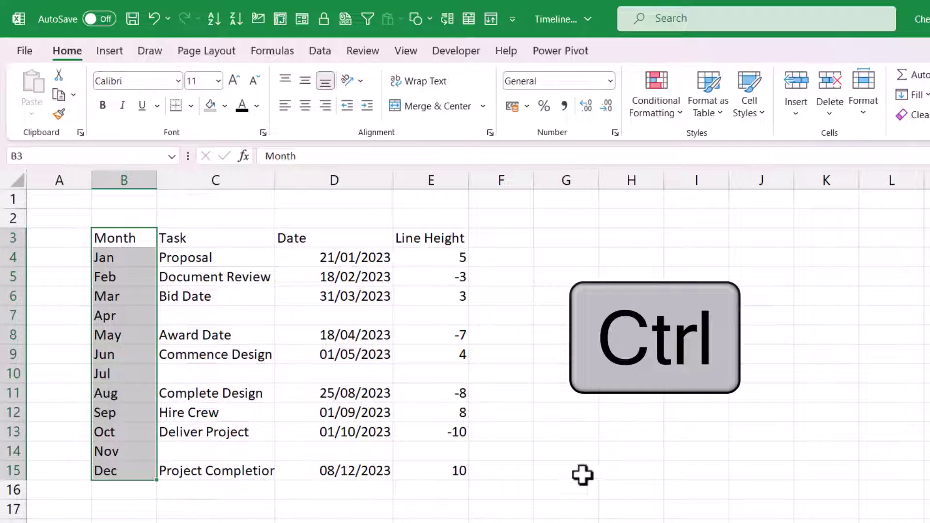
pyautogui.moveTo(426, 239); pyautogui.dragTo(423, 478)
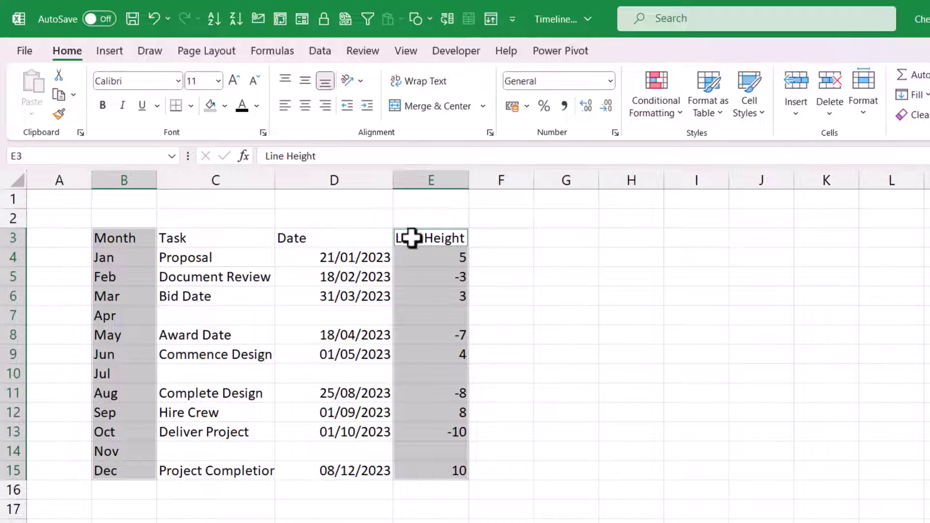
# - Insert a clustered column chart from the selection and widen it to the right
pyautogui.click(114, 50)
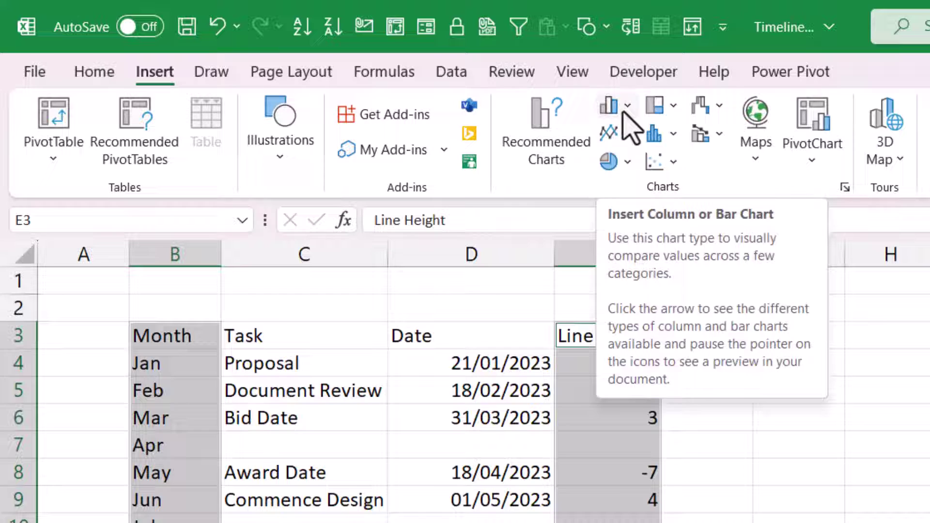
pyautogui.click(626, 107)
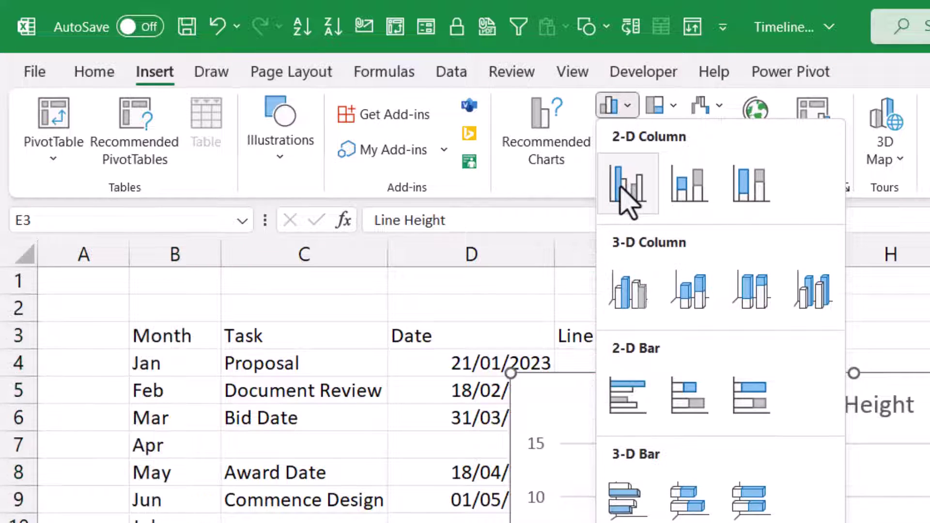
pyautogui.click(625, 196)
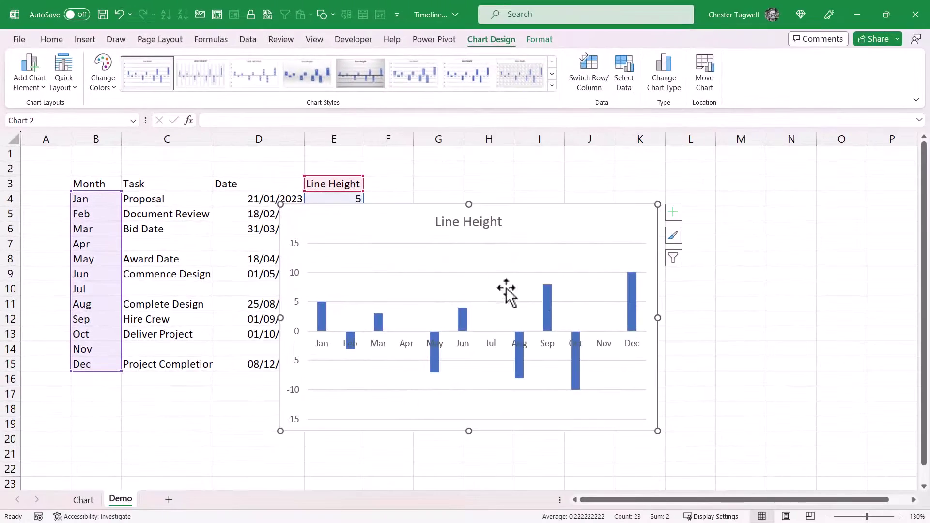
pyautogui.moveTo(658, 317); pyautogui.dragTo(775, 317)
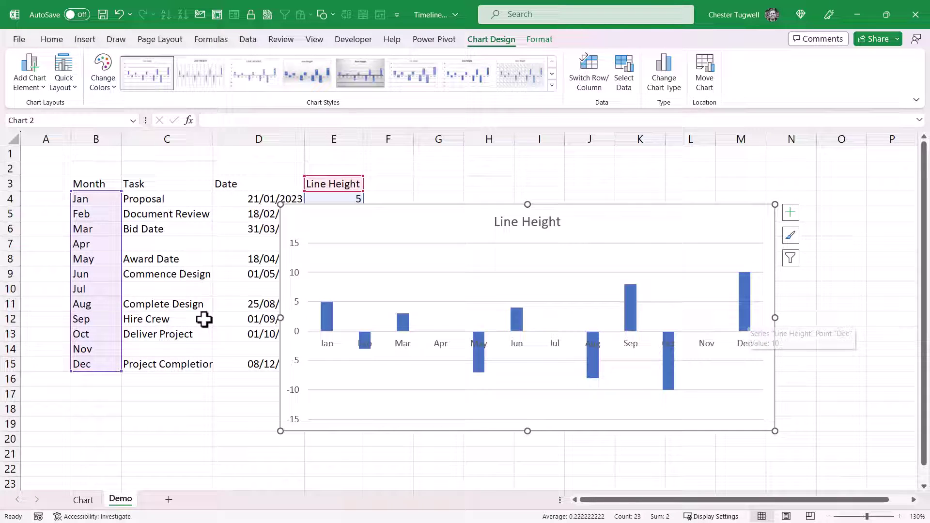
# - Stretch the chart further left and remove its gridlines and primary vertical axis
pyautogui.moveTo(281, 318); pyautogui.dragTo(261, 317)
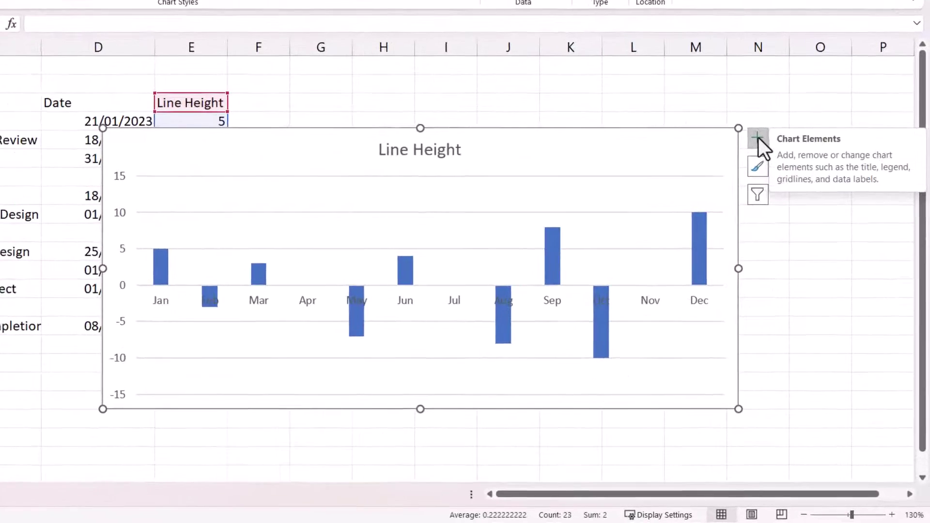
pyautogui.click(758, 138)
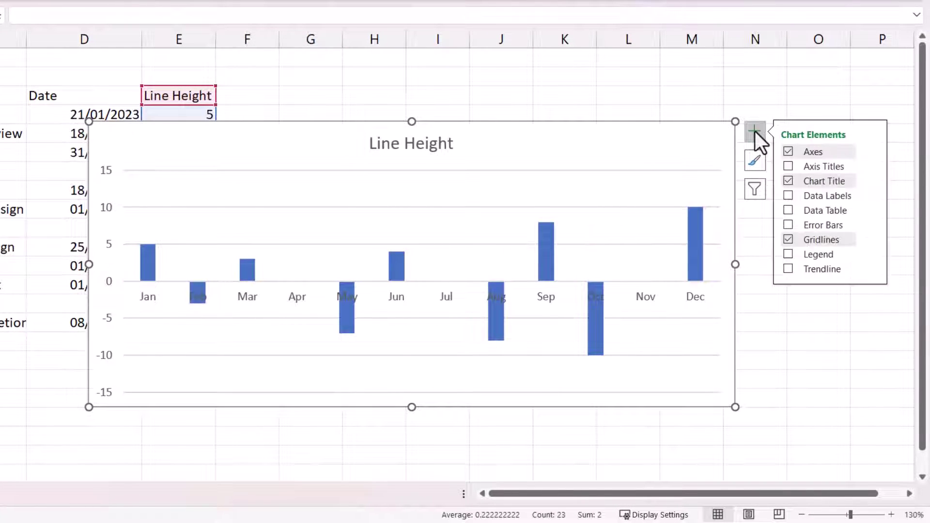
pyautogui.click(788, 239)
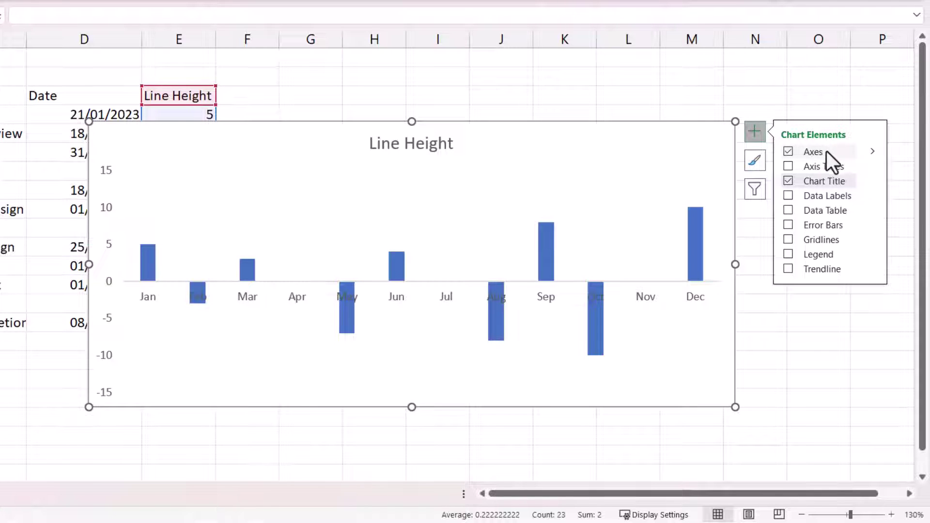
pyautogui.click(874, 153)
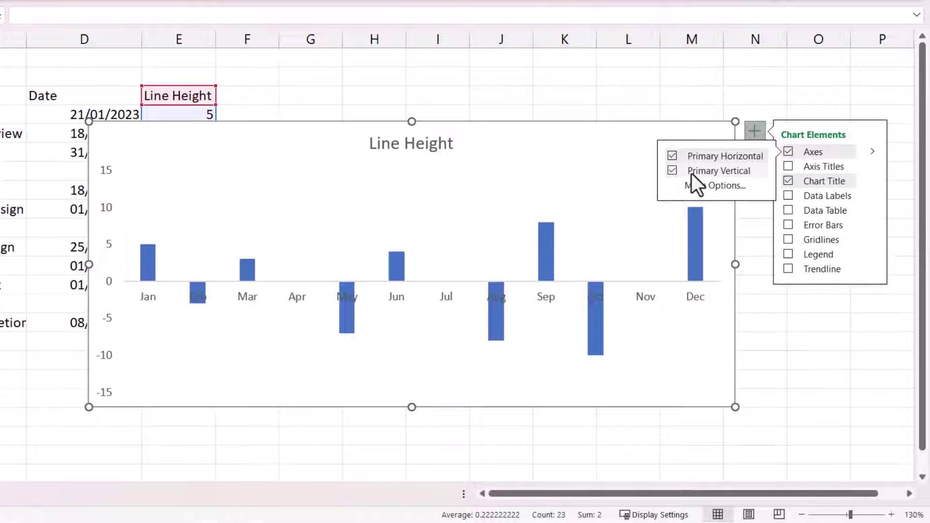
pyautogui.click(673, 170)
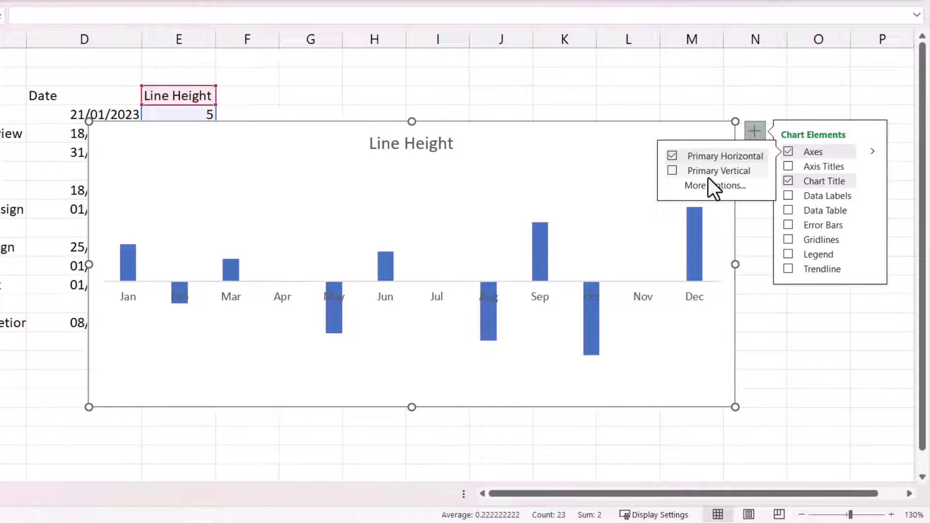
# - Add data labels that show task names from C4:C15 instead of column values
pyautogui.click(872, 197)
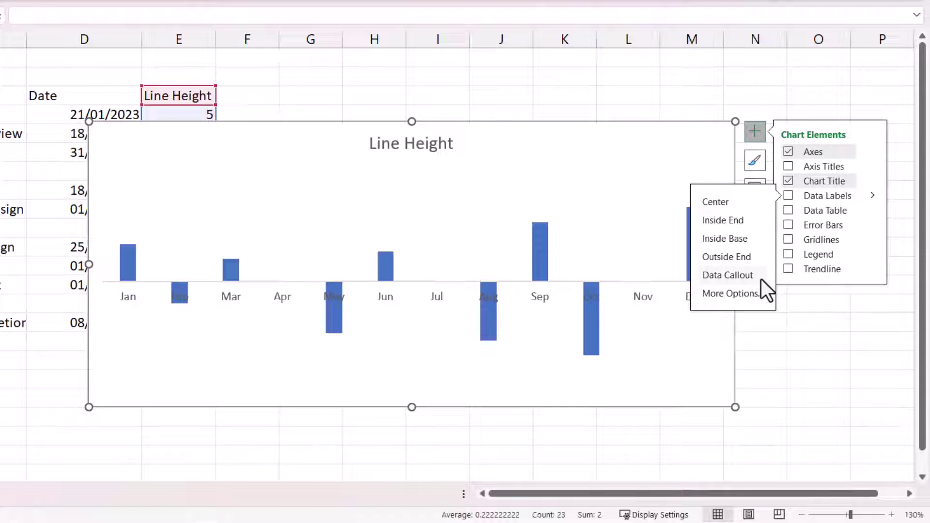
pyautogui.click(754, 295)
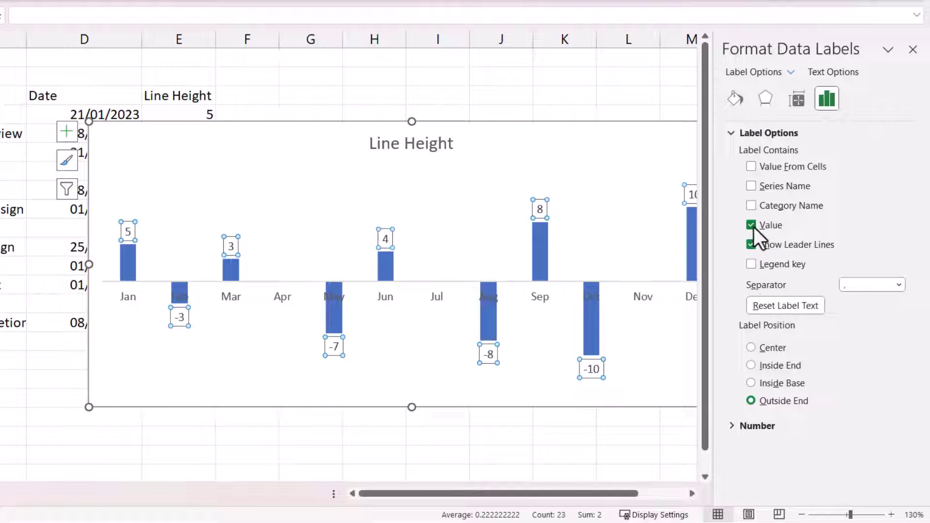
pyautogui.click(753, 225)
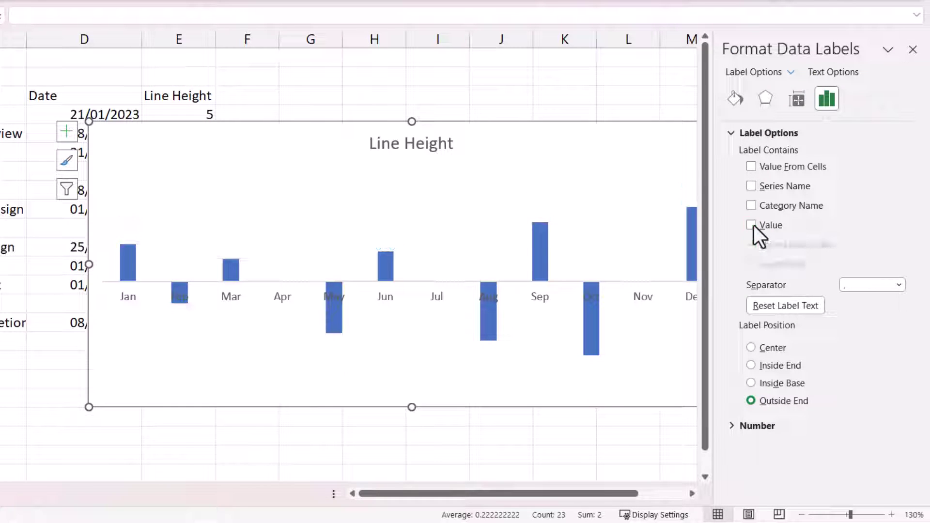
pyautogui.click(751, 167)
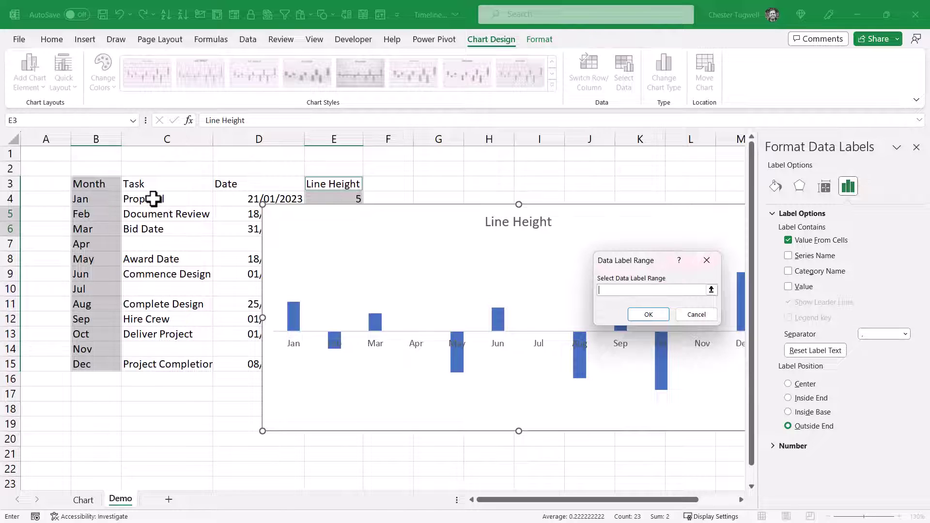
pyautogui.moveTo(153, 199); pyautogui.dragTo(170, 363)
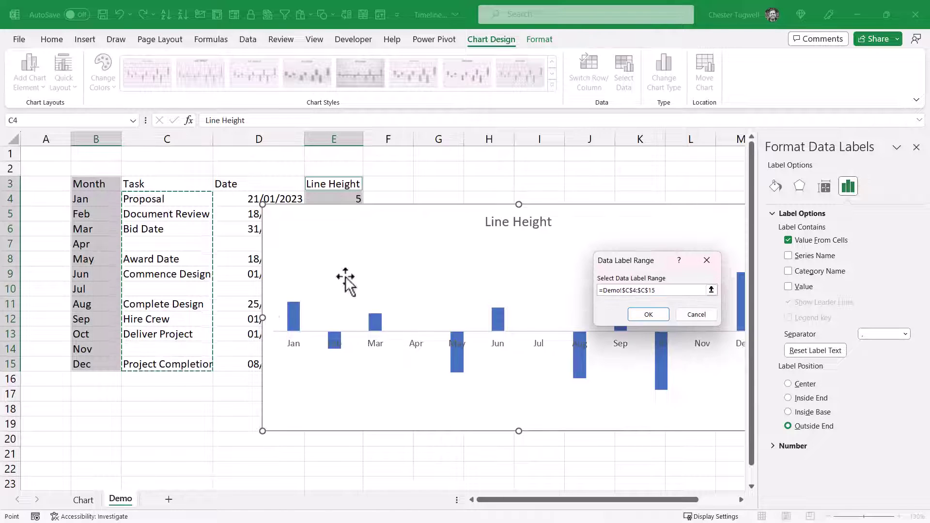
pyautogui.click(648, 315)
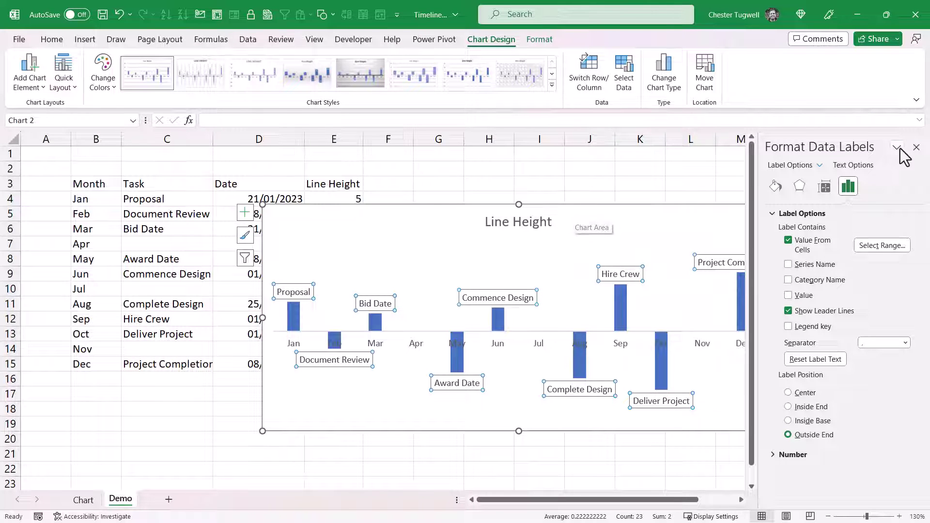
pyautogui.click(917, 148)
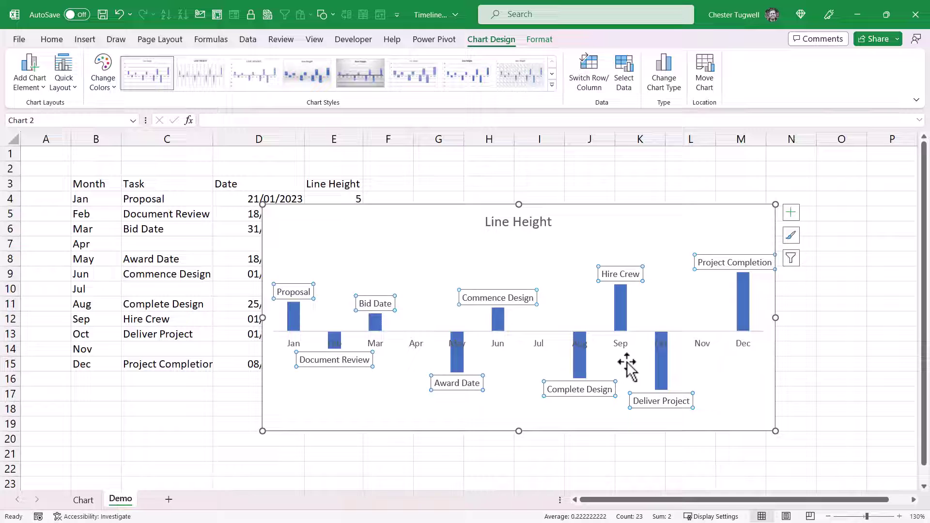
# - Set the Line Height series' Shape Fill to No Fill
pyautogui.click(620, 299)
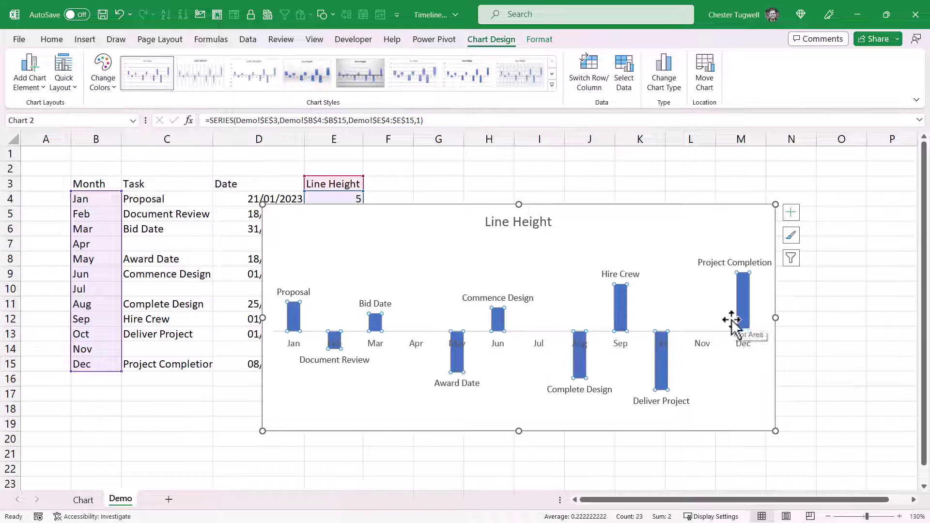
pyautogui.click(539, 40)
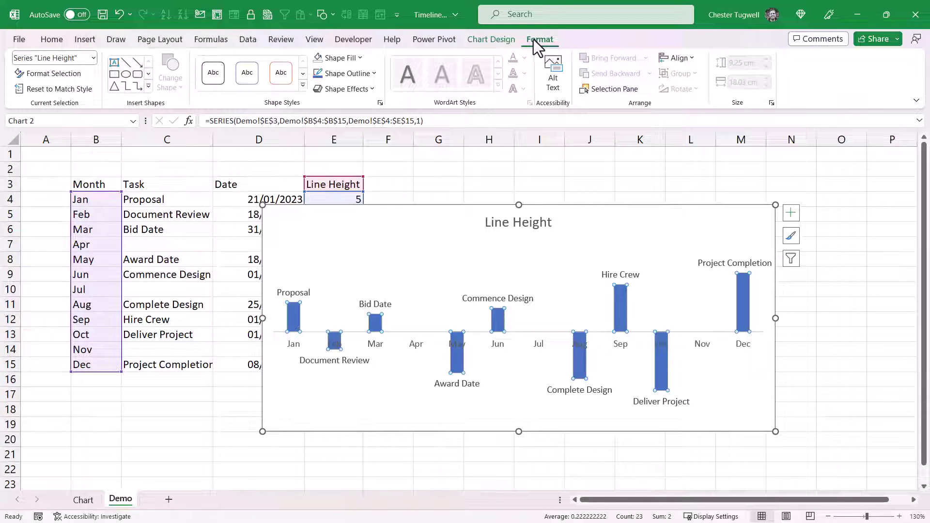
pyautogui.click(339, 58)
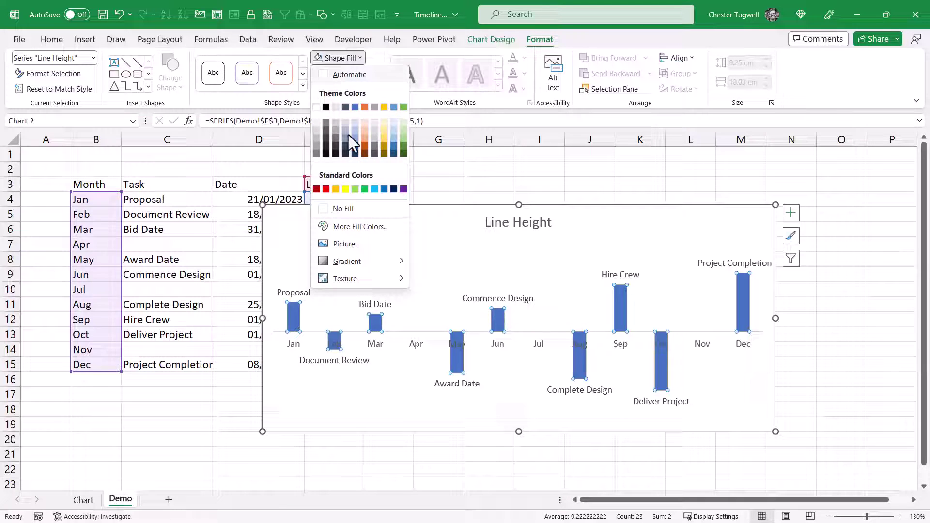
pyautogui.click(343, 207)
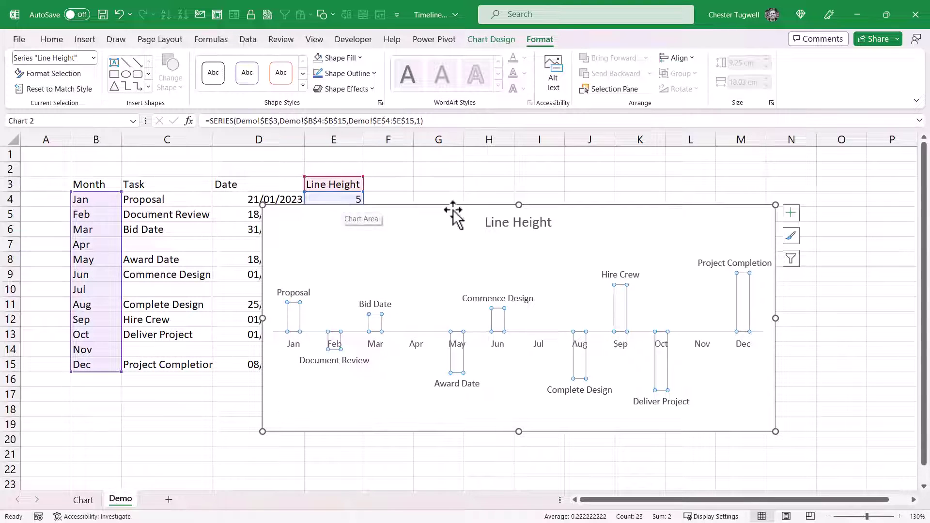
# - Add Minus-direction, no-cap error bars sized at 100% percentage to the columns
pyautogui.click(791, 216)
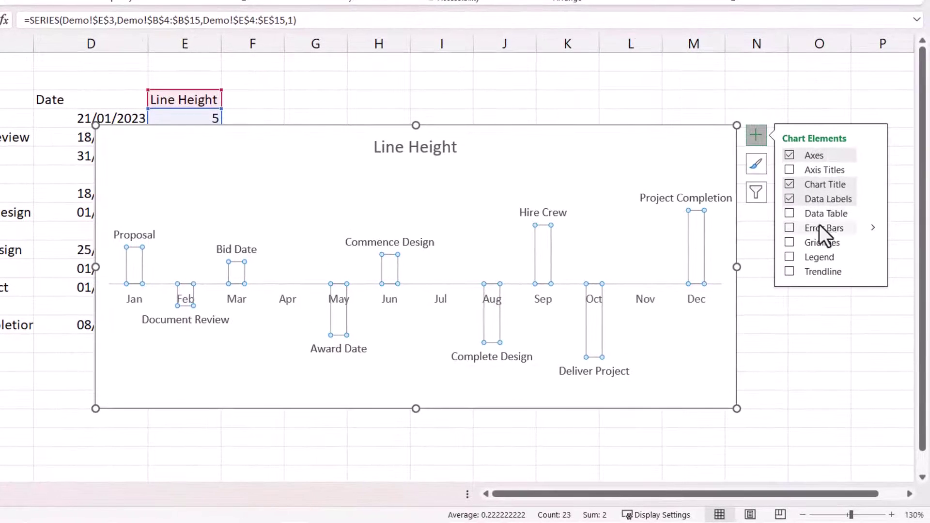
pyautogui.click(875, 227)
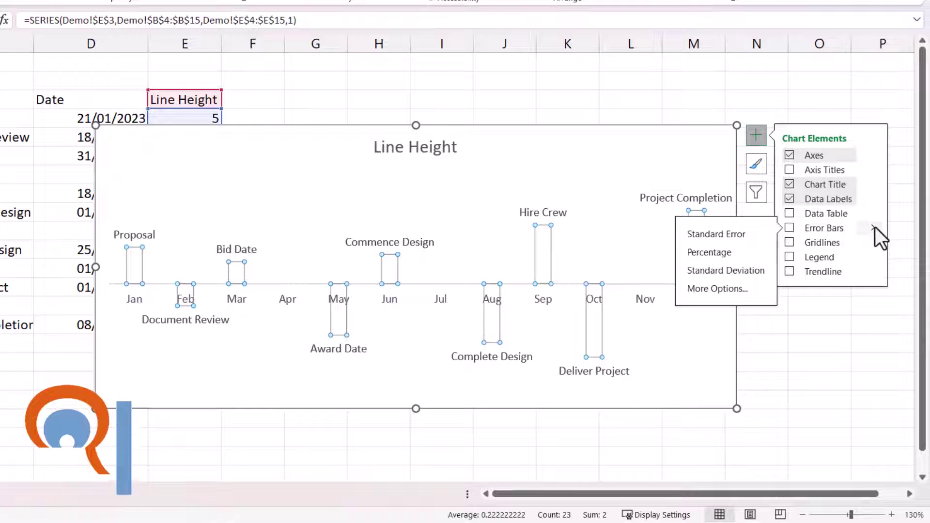
pyautogui.click(748, 290)
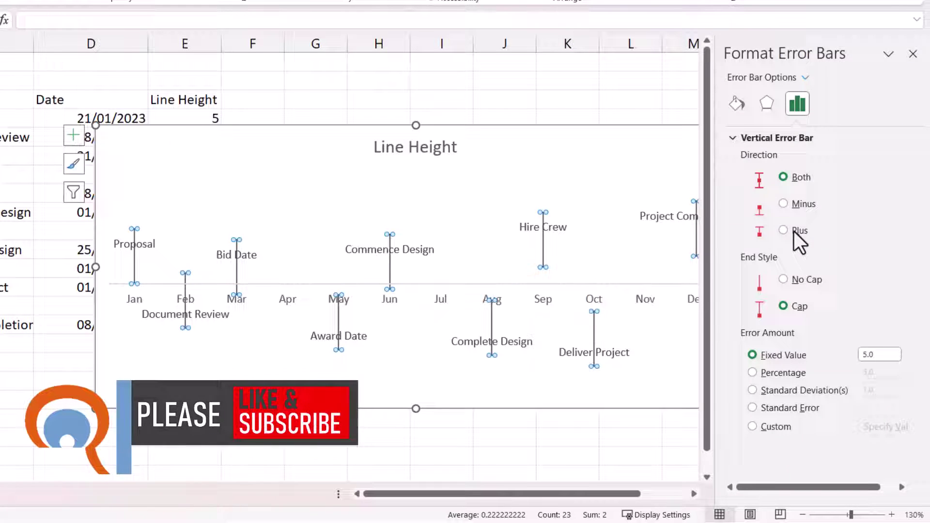
pyautogui.click(783, 204)
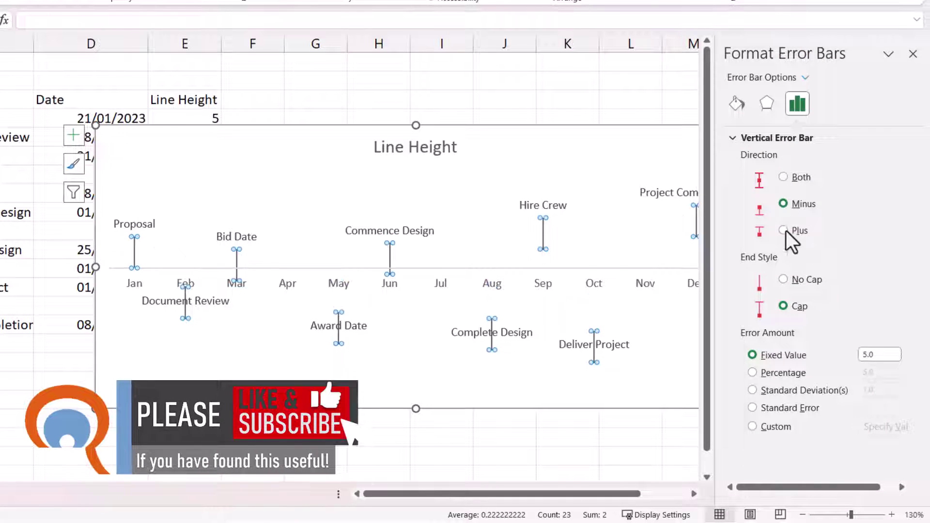
pyautogui.click(785, 281)
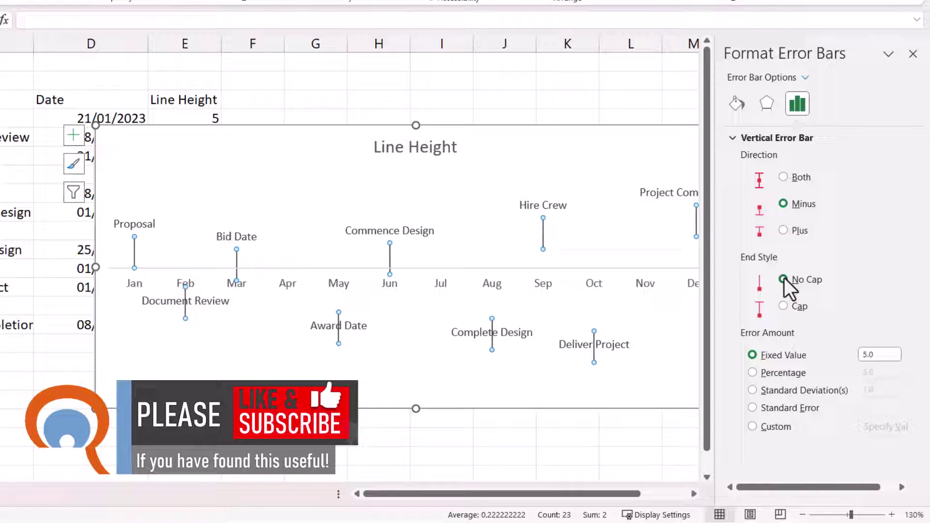
pyautogui.click(753, 374)
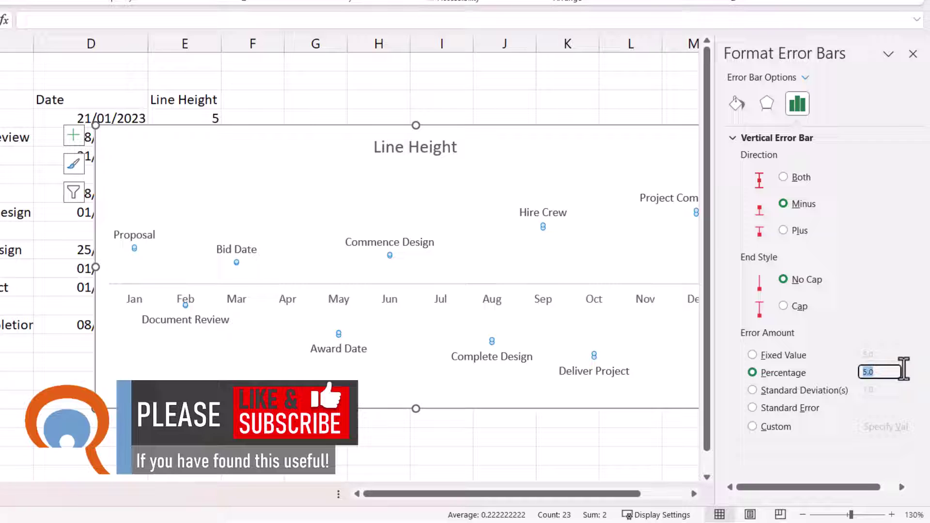
pyautogui.press('Return')
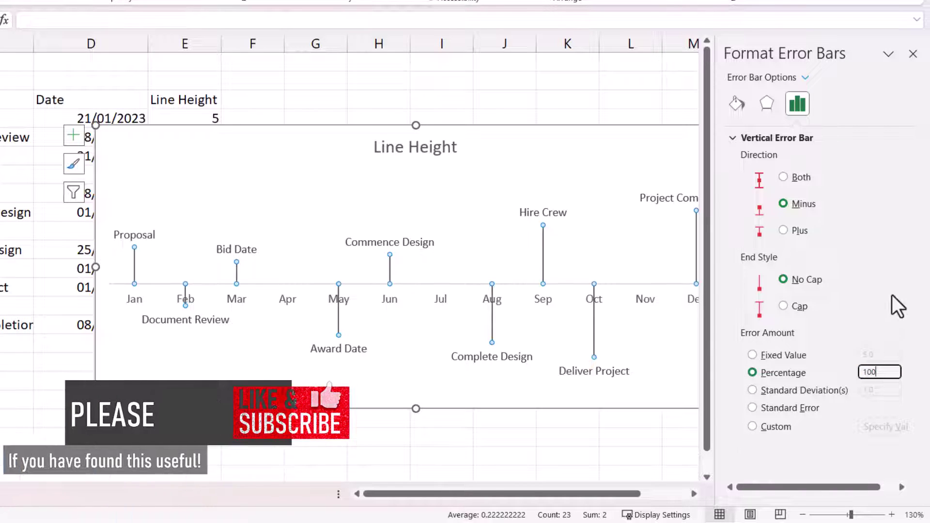
pyautogui.click(914, 54)
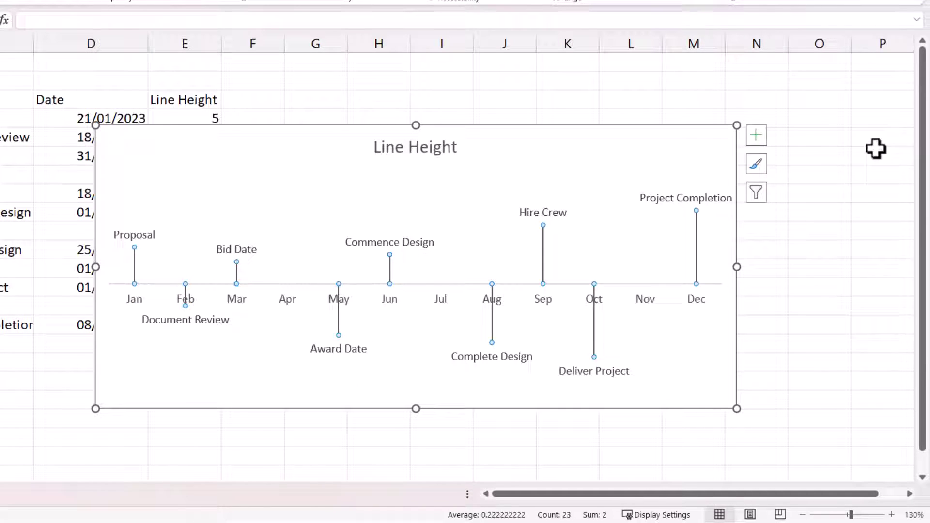
# - Give the month axis line a blue 2¼ pt outline ending in a right arrowhead
pyautogui.click(367, 284)
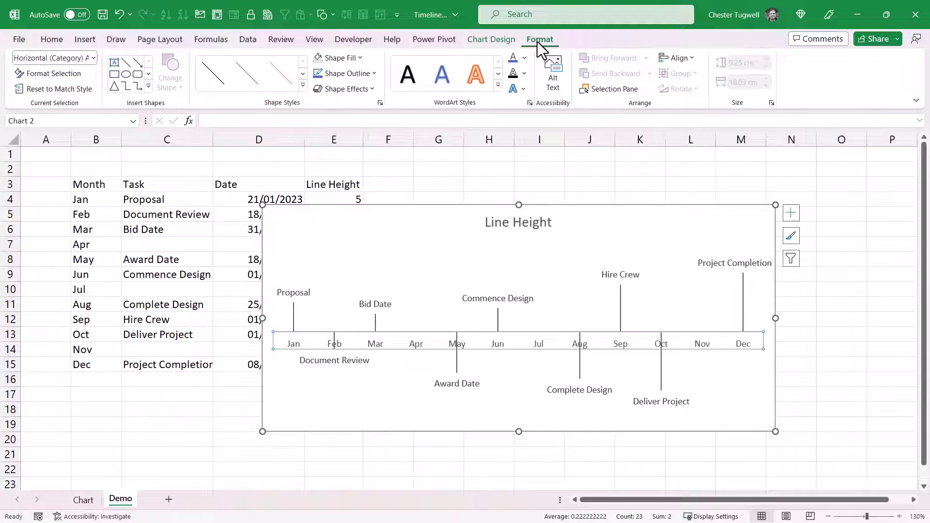
pyautogui.click(375, 73)
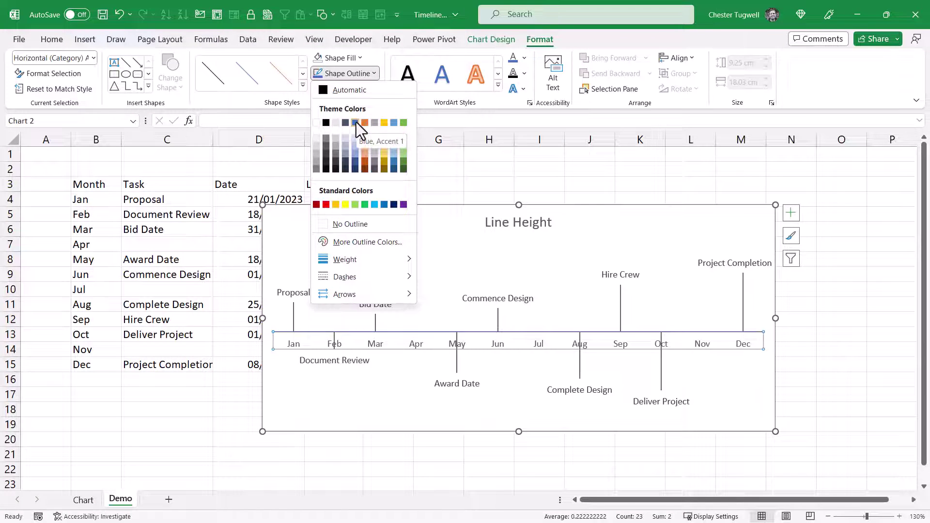
pyautogui.click(357, 122)
pyautogui.click(372, 73)
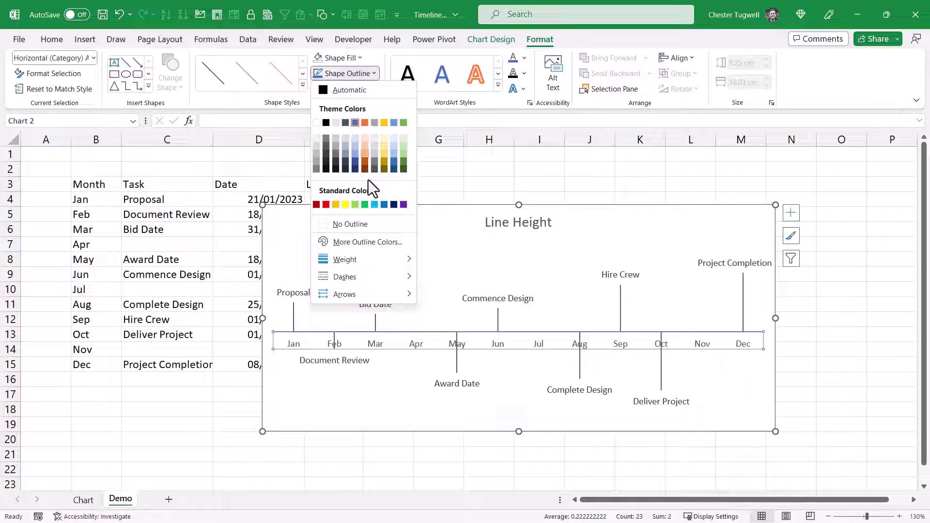
pyautogui.moveTo(369, 269)
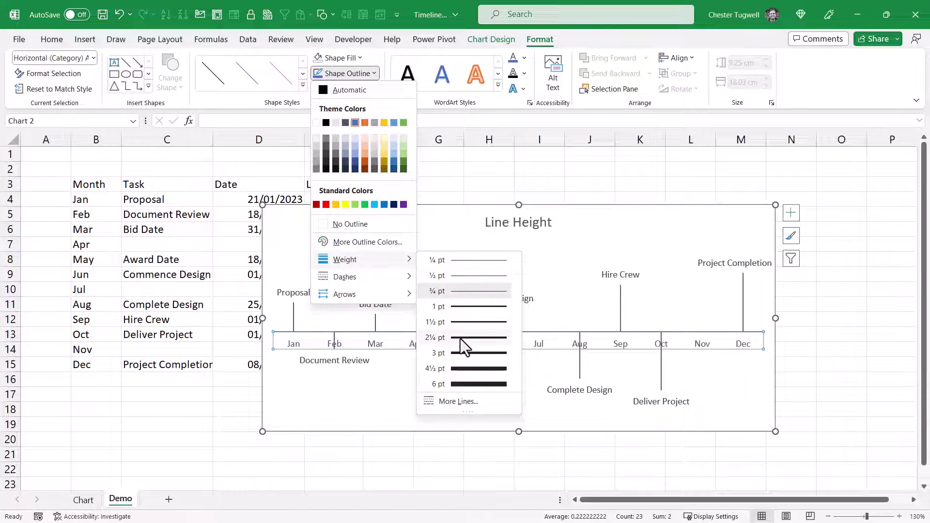
pyautogui.click(460, 338)
pyautogui.click(361, 73)
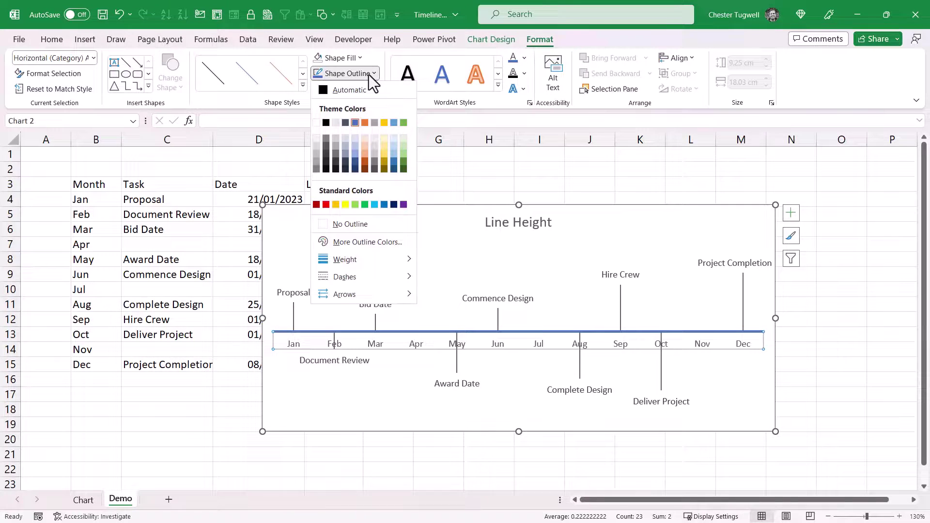
pyautogui.moveTo(350, 294)
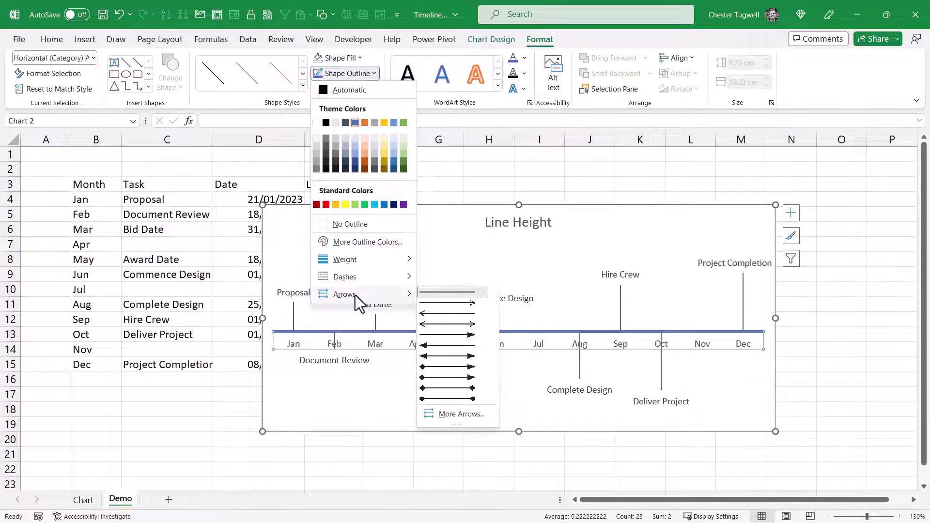
pyautogui.click(457, 336)
# - Give the error-bar task lines a blue, 1 pt outline
pyautogui.click(623, 319)
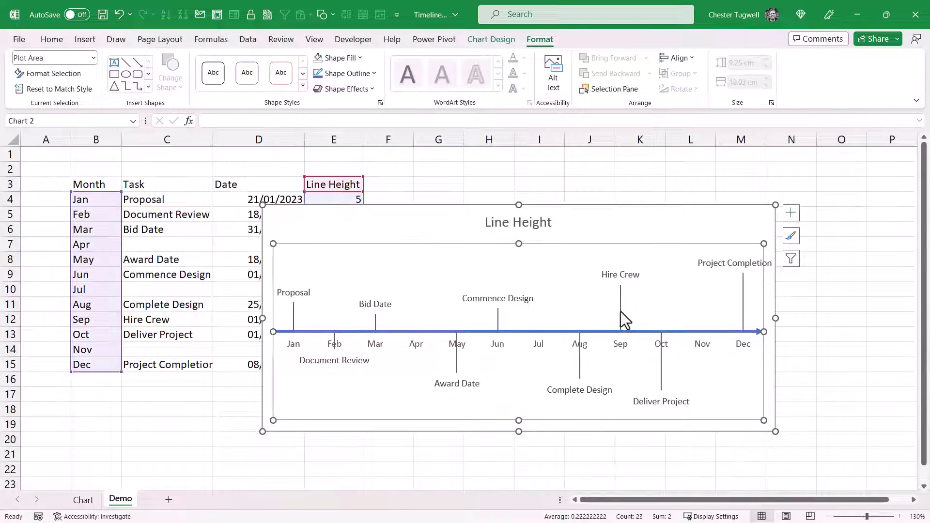
pyautogui.click(622, 319)
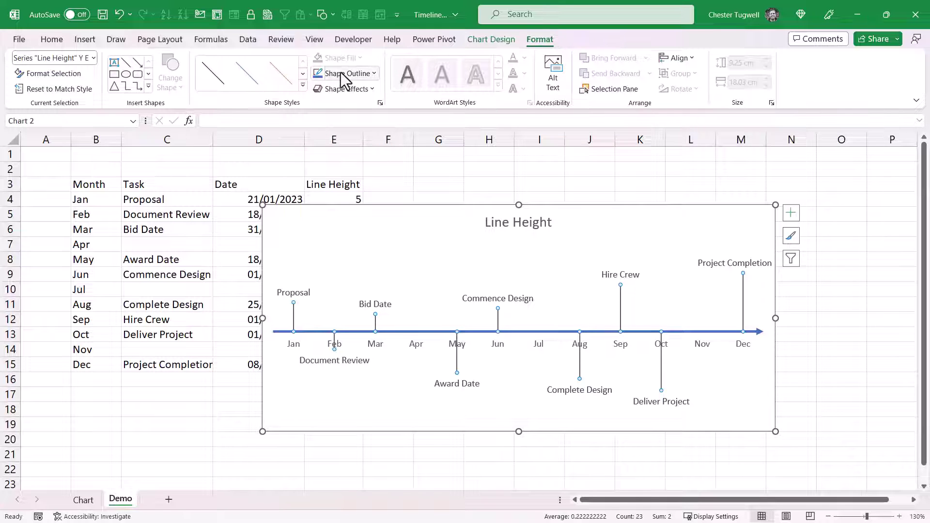
pyautogui.click(362, 73)
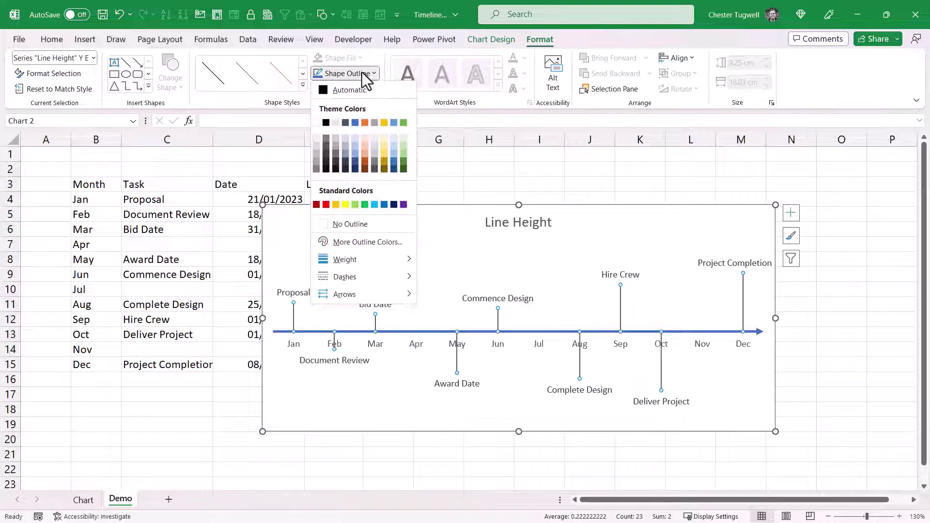
pyautogui.click(354, 122)
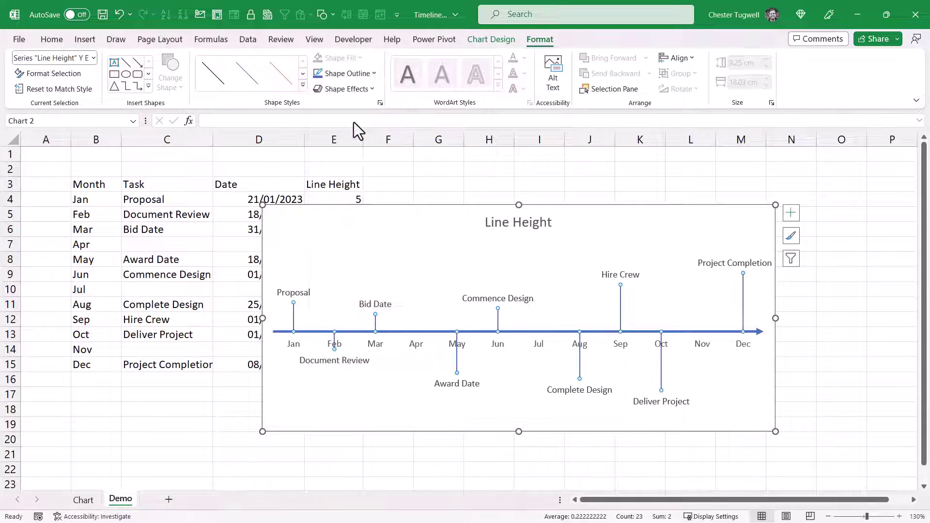
pyautogui.click(372, 72)
pyautogui.moveTo(368, 259)
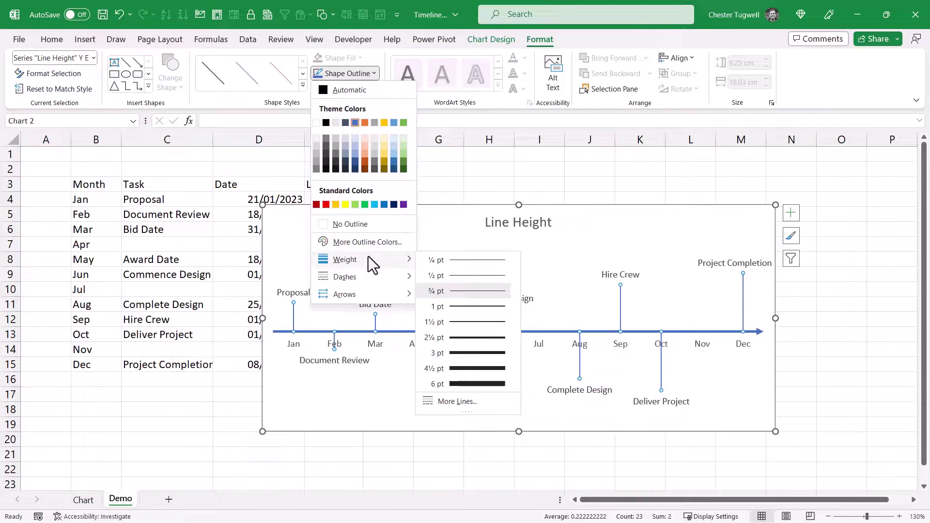
pyautogui.click(472, 307)
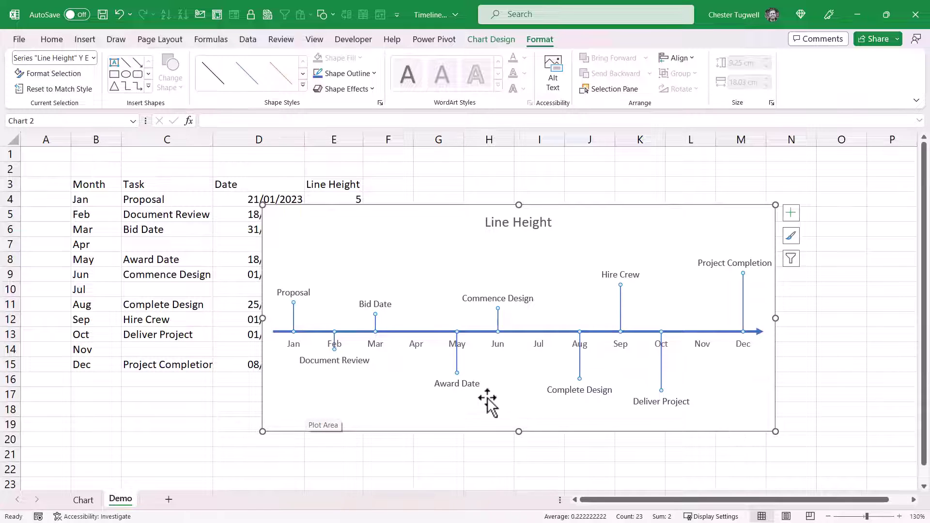
# - Set the month axis Label Position to Low in the Format Axis pane
pyautogui.doubleClick(419, 340)
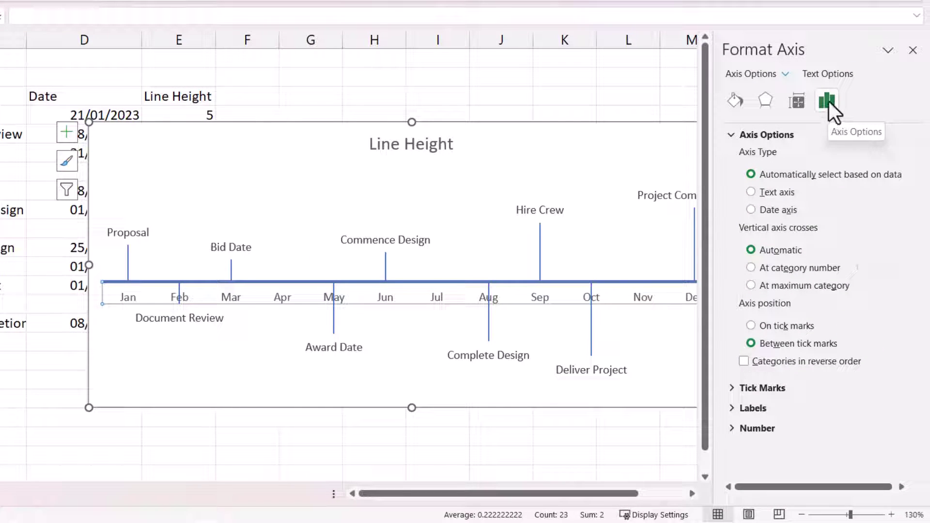
pyautogui.click(733, 409)
pyautogui.scroll(-2, 861, 346)
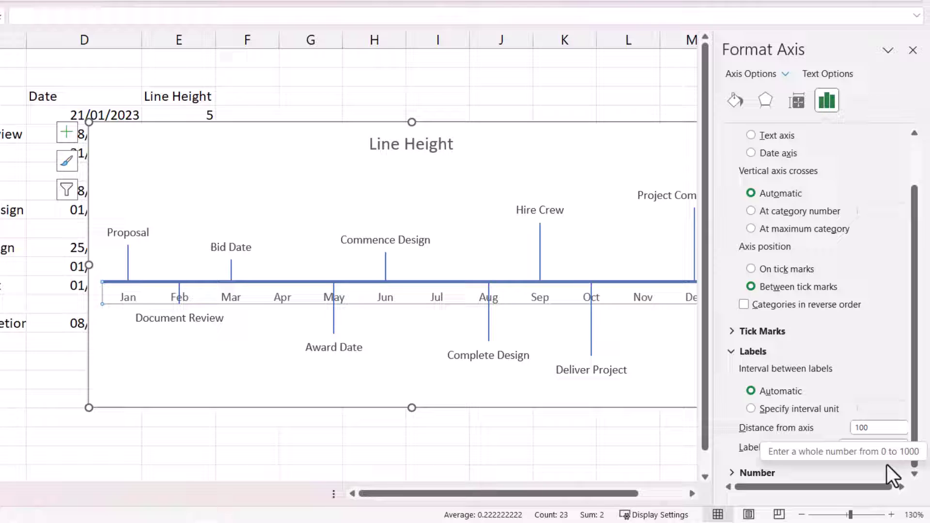
pyautogui.click(902, 447)
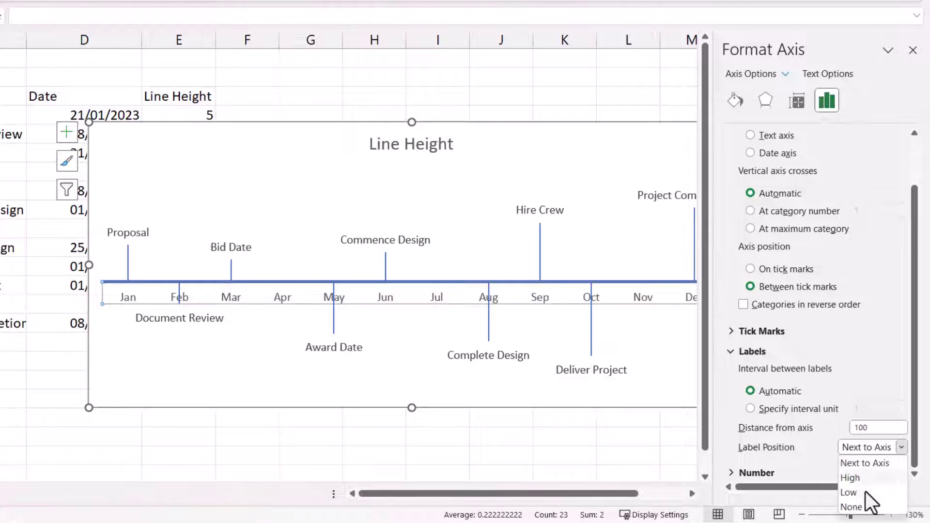
pyautogui.click(848, 493)
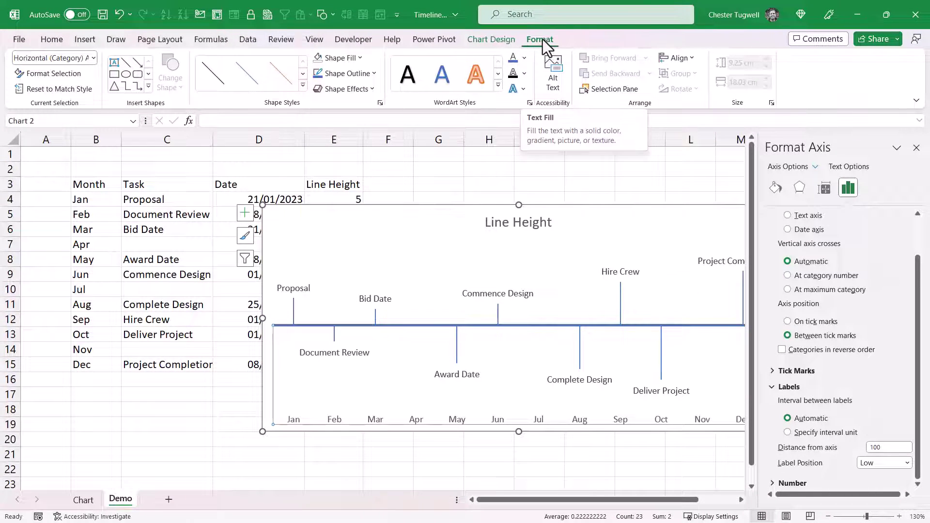
# - Give the month labels a dark blue text fill and close the Format Axis pane
pyautogui.click(525, 60)
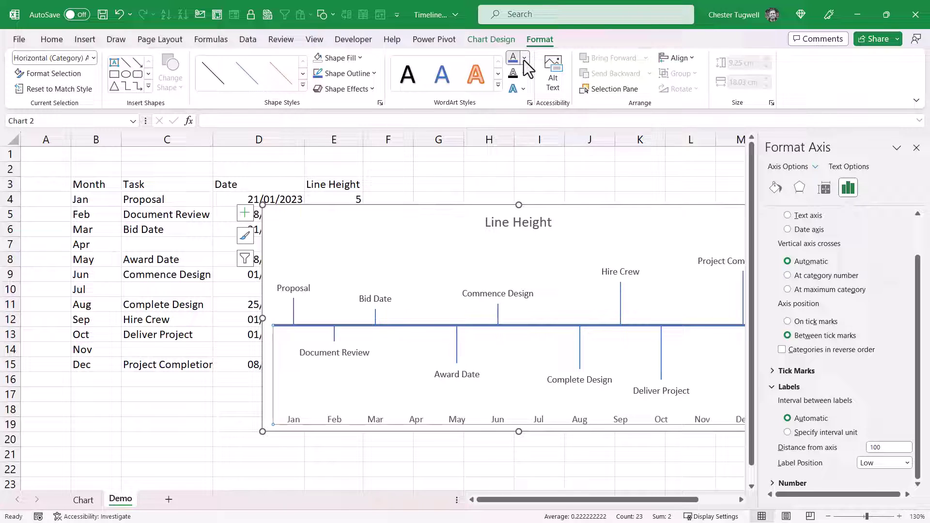
pyautogui.click(551, 107)
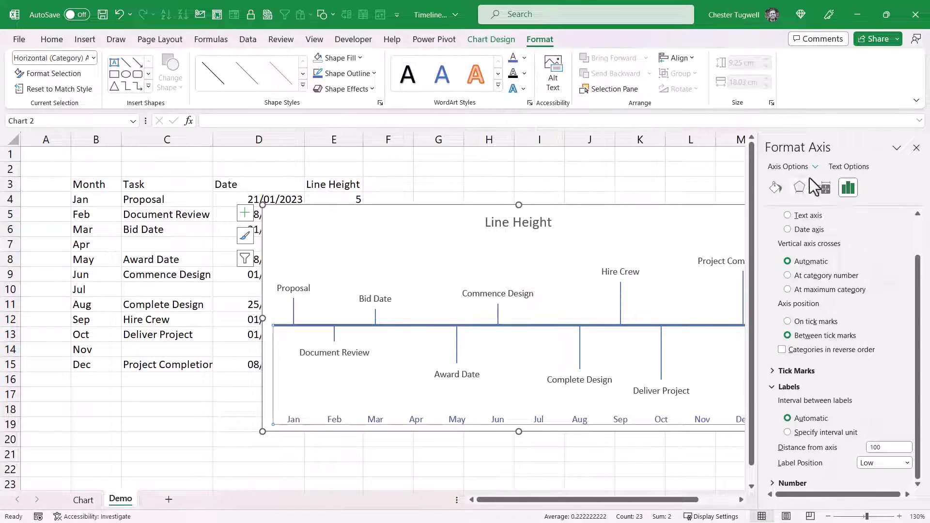
pyautogui.click(916, 148)
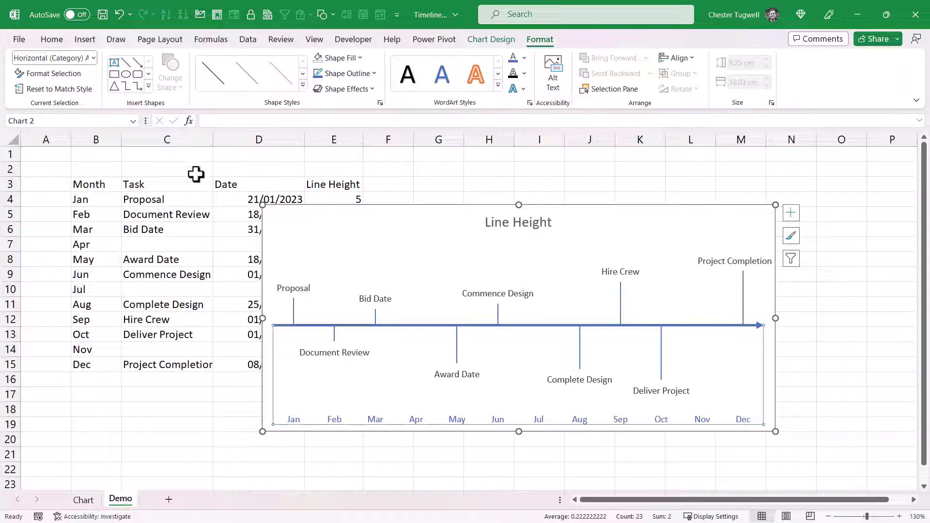
# - Enter 'Proposal XYZ' in cell B1
pyautogui.click(87, 156)
pyautogui.write('Proposal XYZ')
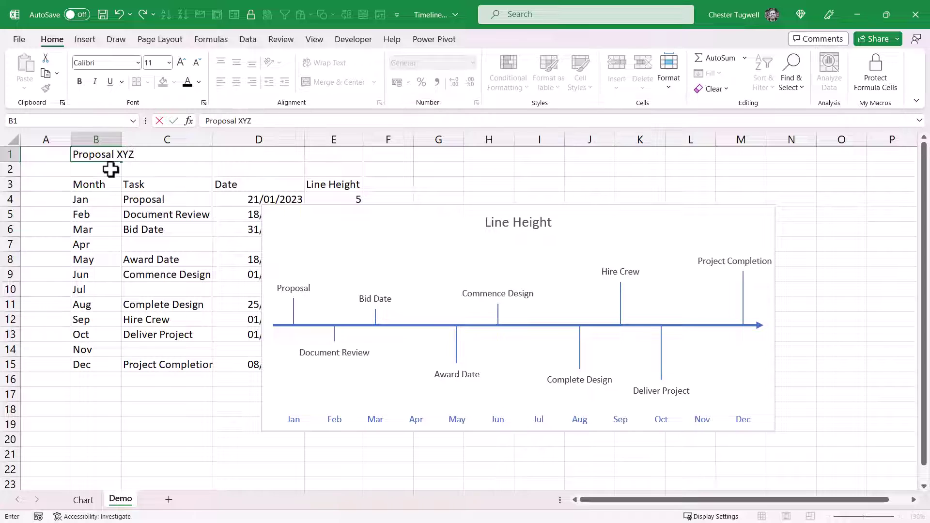
pyautogui.press('Return')
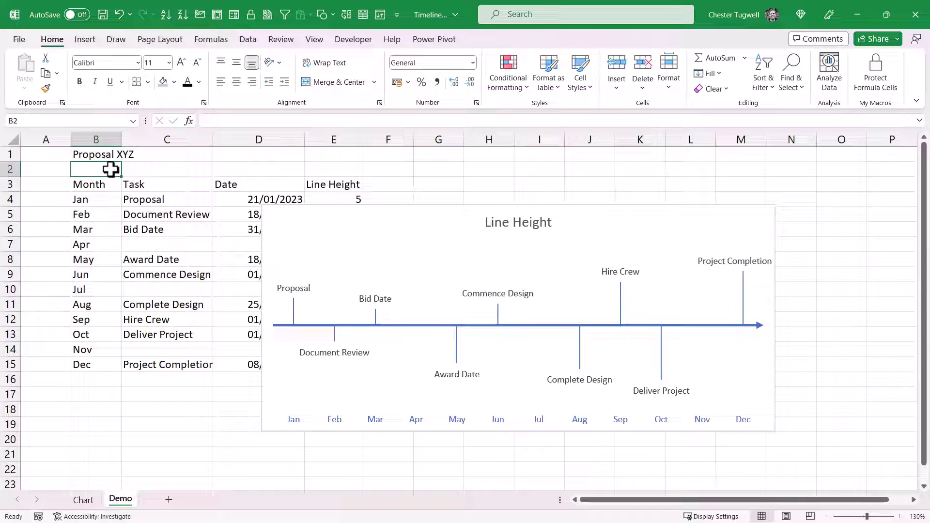
# - Link the chart title to cell B1 with the formula =Demo!$B$1
pyautogui.click(519, 226)
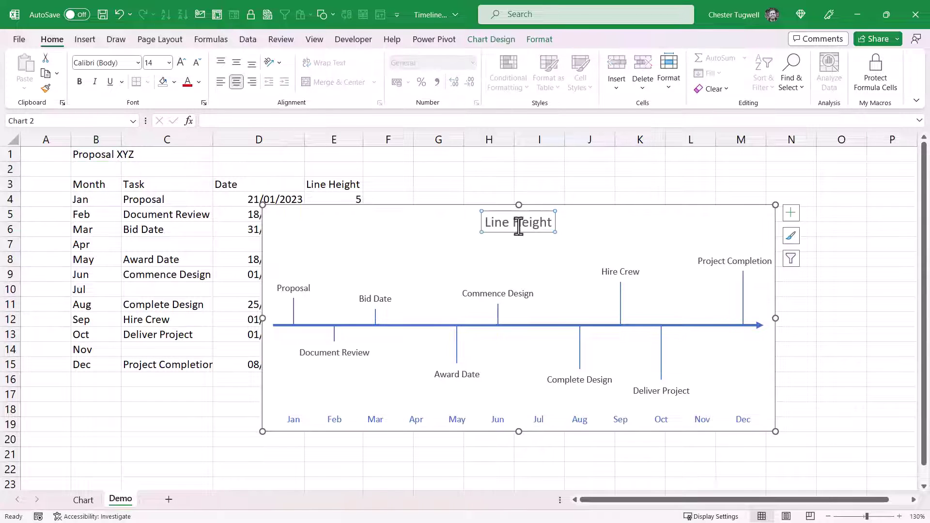
pyautogui.click(237, 121)
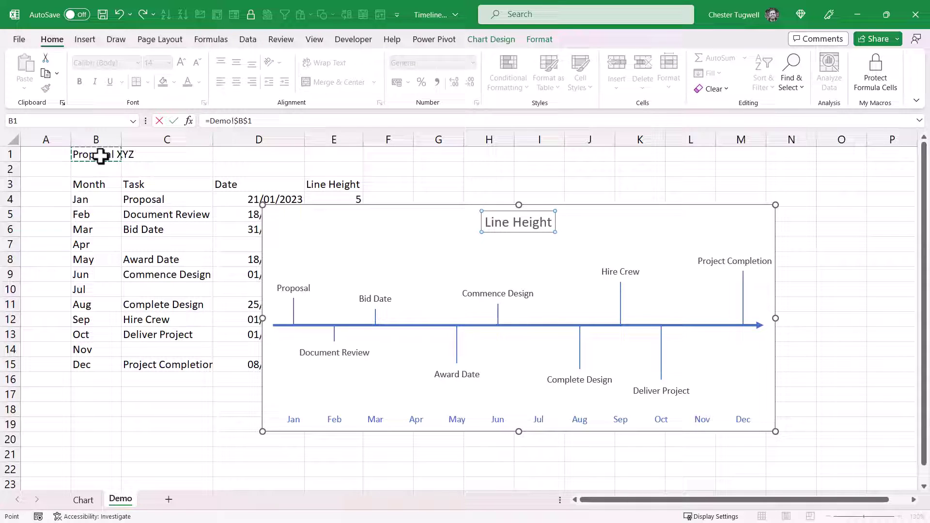
pyautogui.press('Return')
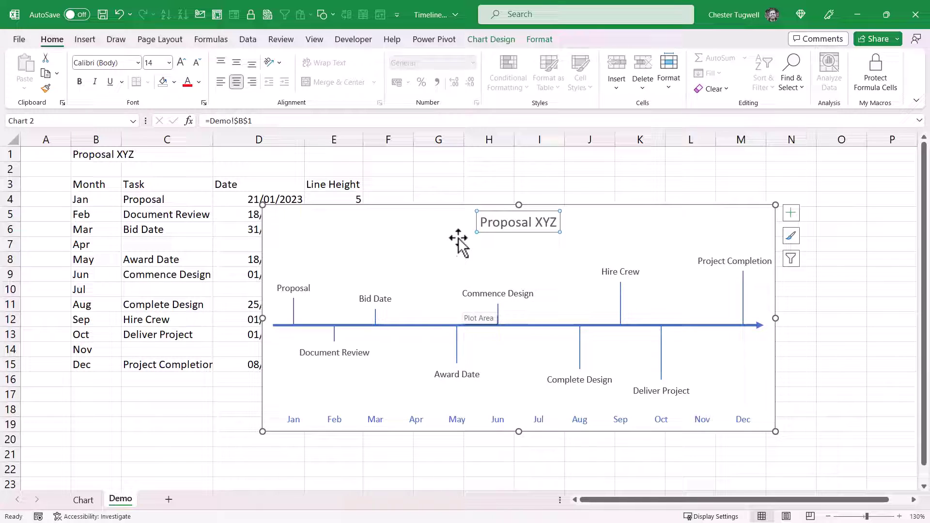
# - Move the chart aside and enter =C4&CHAR(10)&D4 in F4, joining Proposal and its date
pyautogui.moveTo(448, 213); pyautogui.dragTo(686, 221)
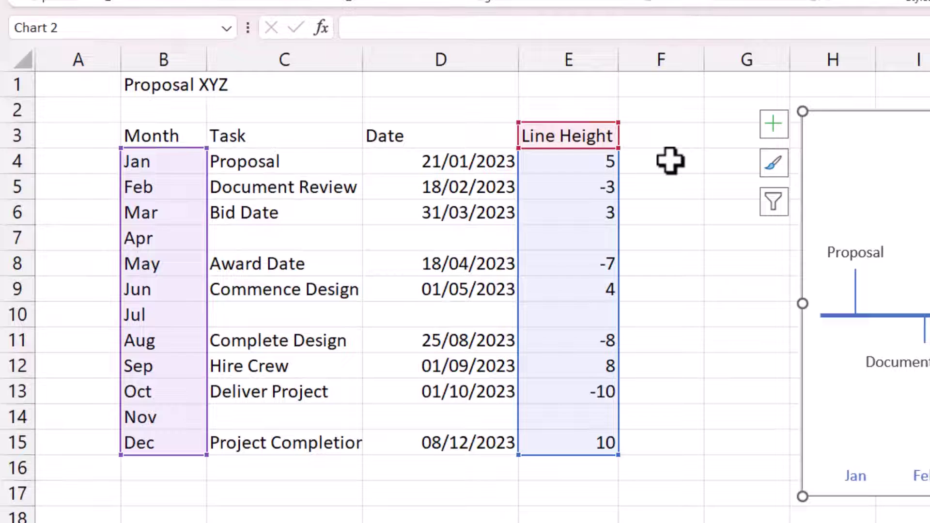
pyautogui.click(660, 160)
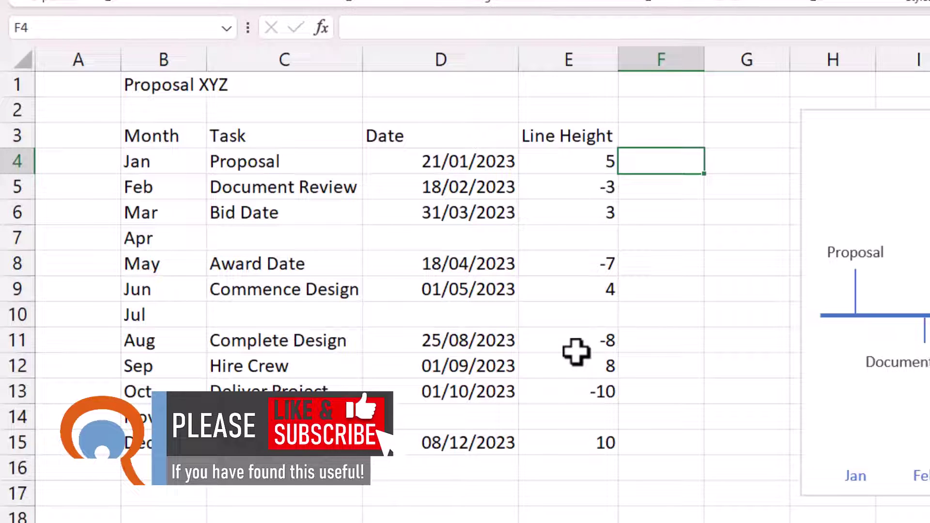
pyautogui.write('=')
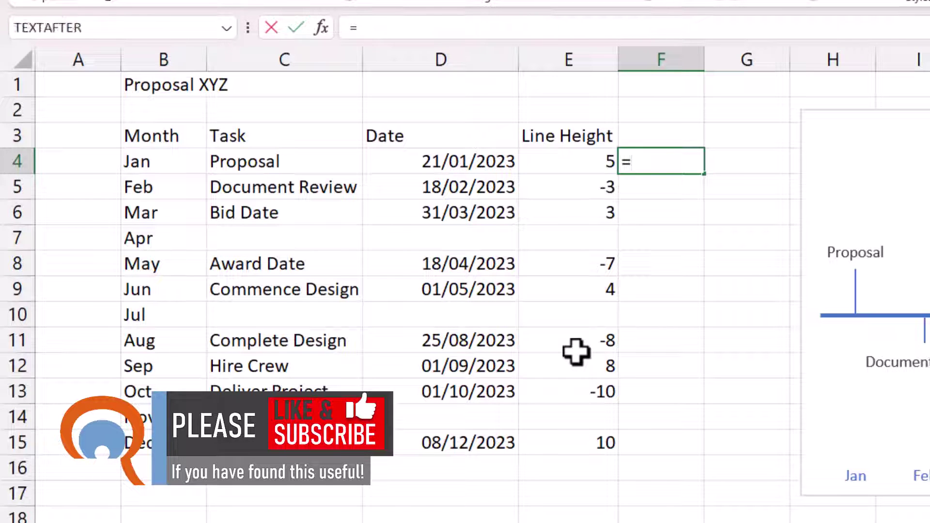
pyautogui.click(254, 162)
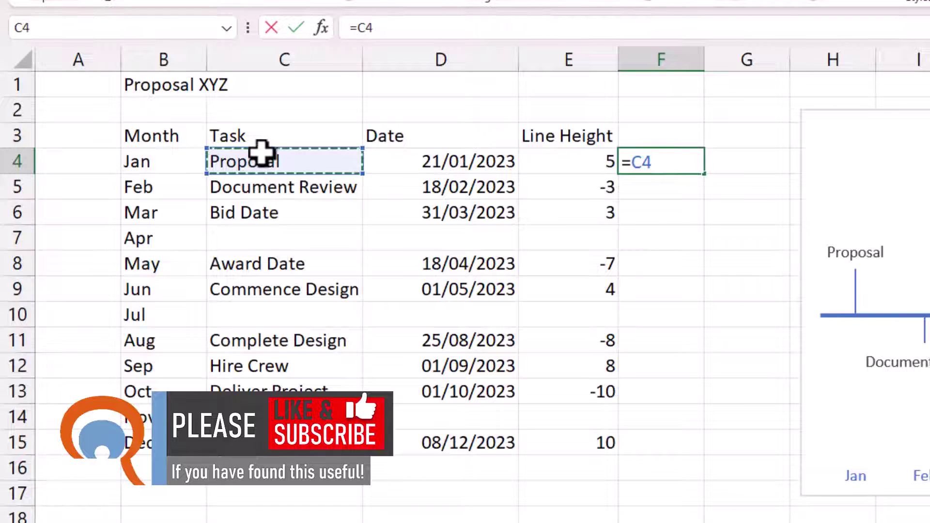
pyautogui.write('&')
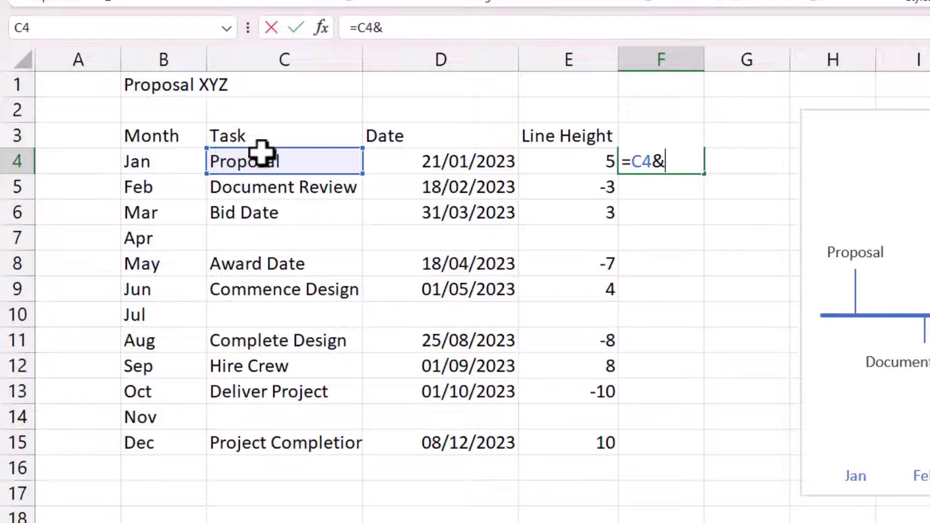
pyautogui.write('CH')
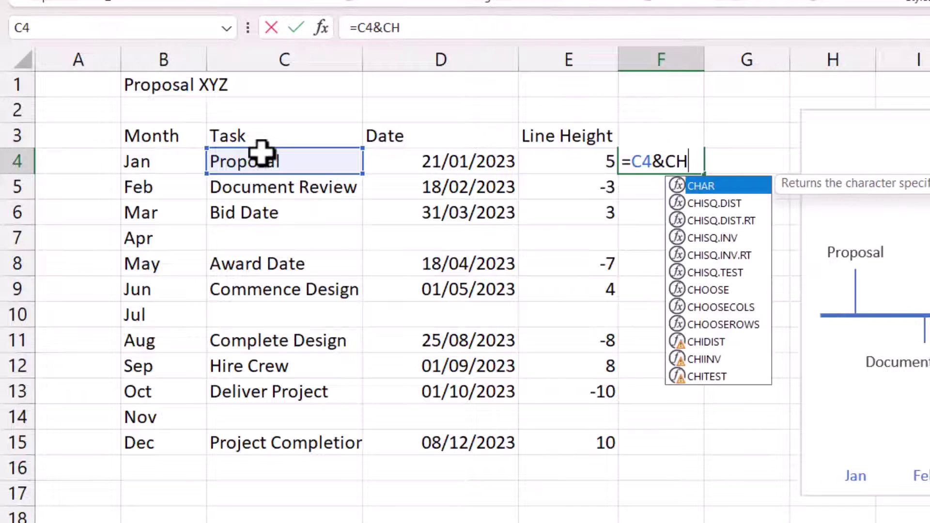
pyautogui.write('AR(10')
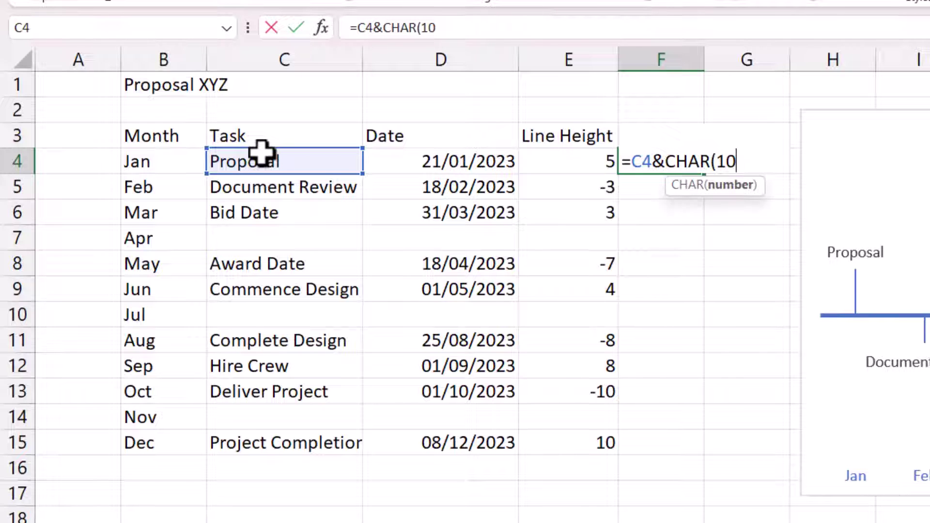
pyautogui.write(')&')
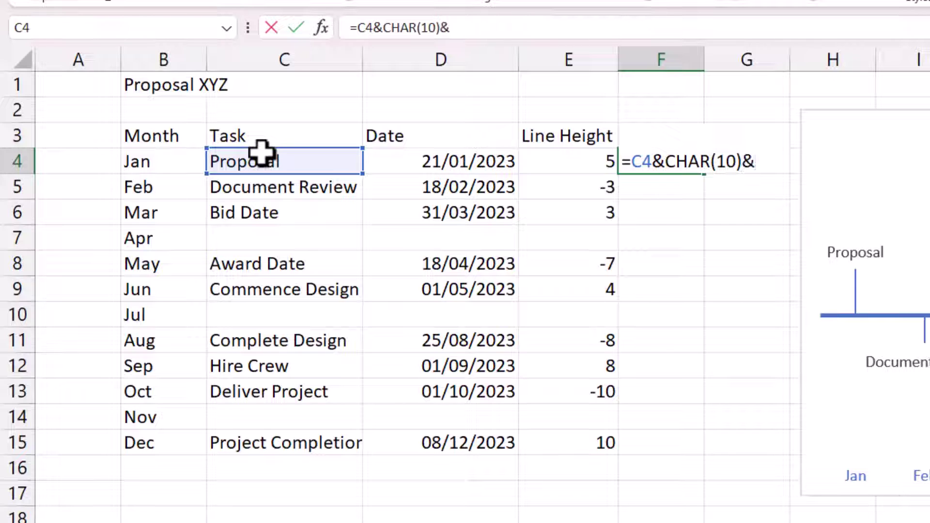
pyautogui.click(429, 156)
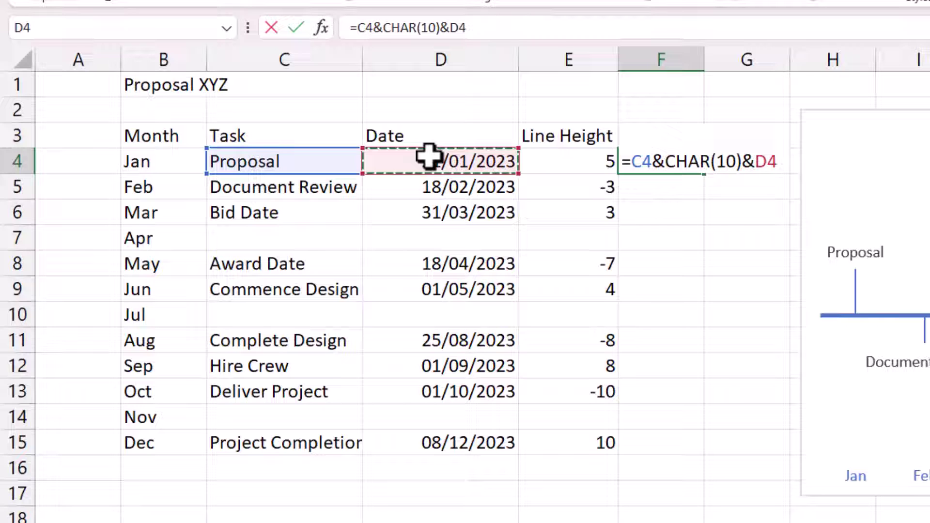
pyautogui.press('Return')
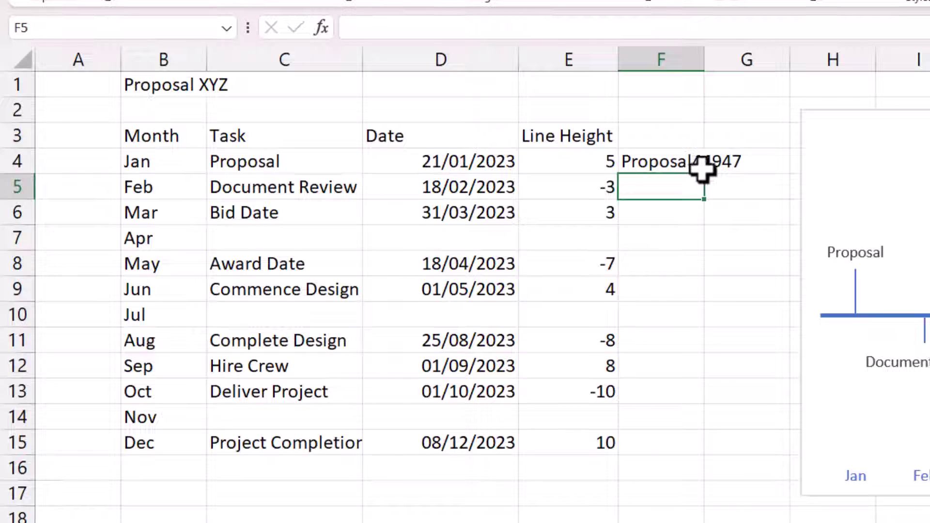
pyautogui.click(669, 166)
pyautogui.press('F2')
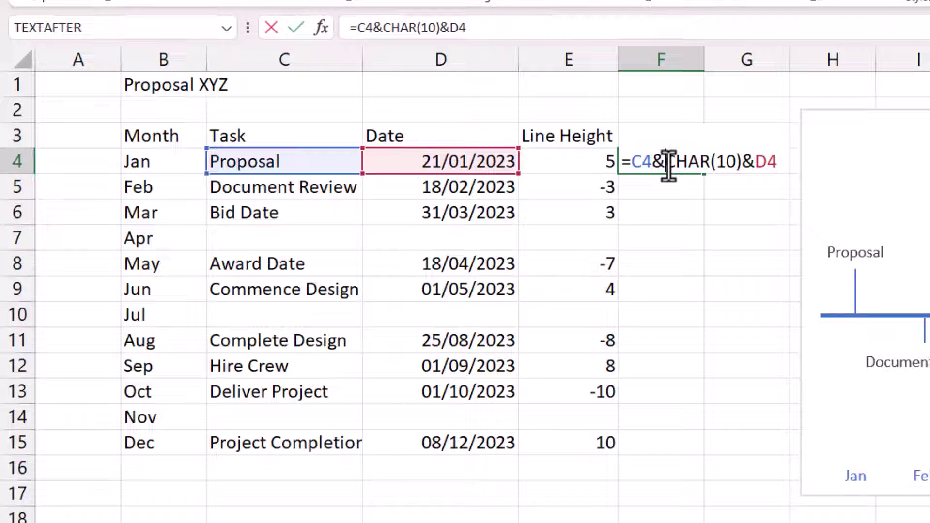
pyautogui.press('Return')
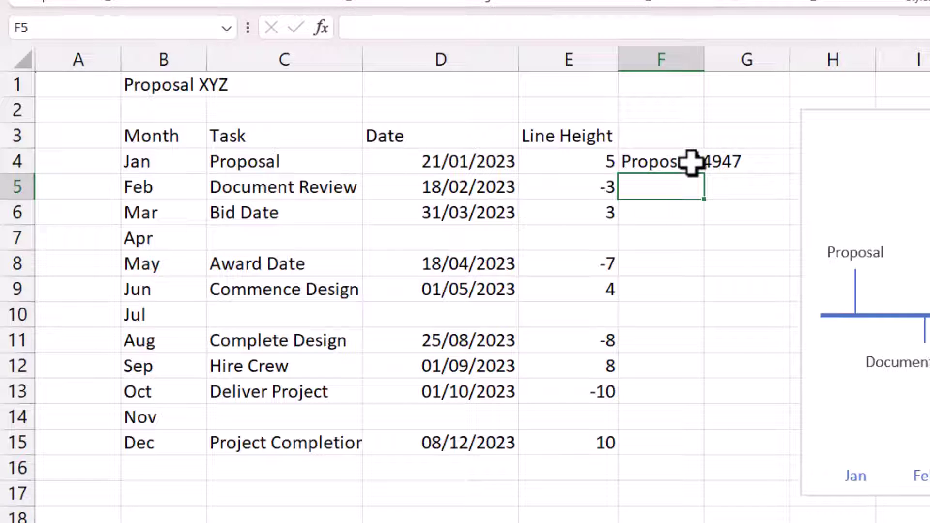
# - Change F4's formula to =C4&CHAR(10)&TEXT(D4,"dd/mm/yyy") so the date shows formatted
pyautogui.hscroll(2, 465, 291)
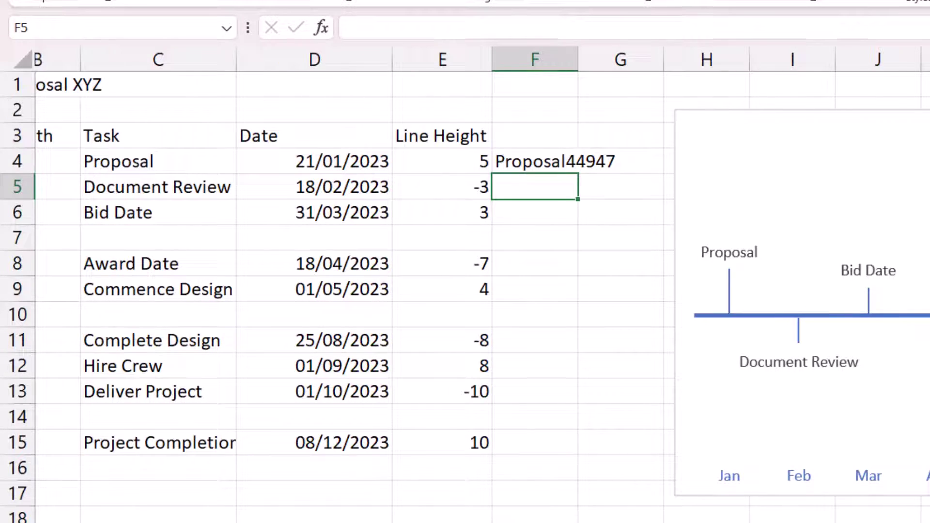
pyautogui.doubleClick(568, 168)
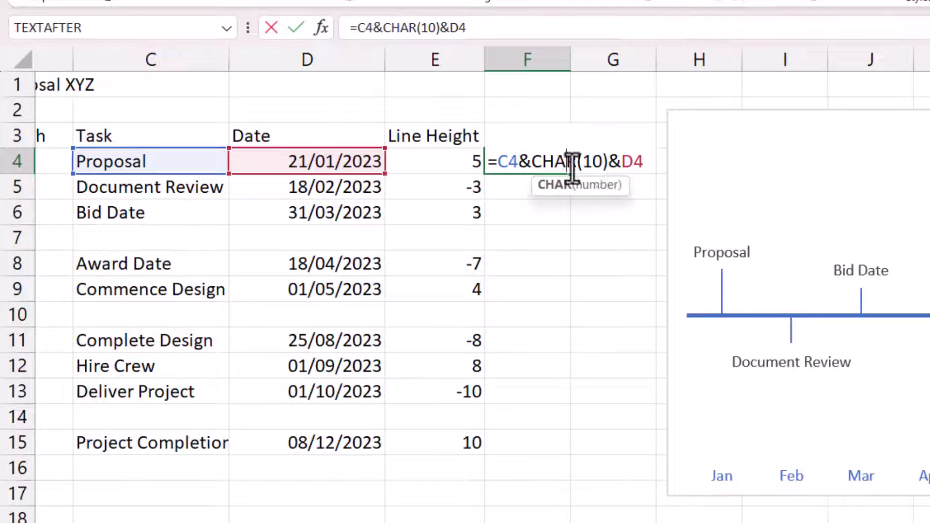
pyautogui.click(622, 165)
pyautogui.write('TEXT')
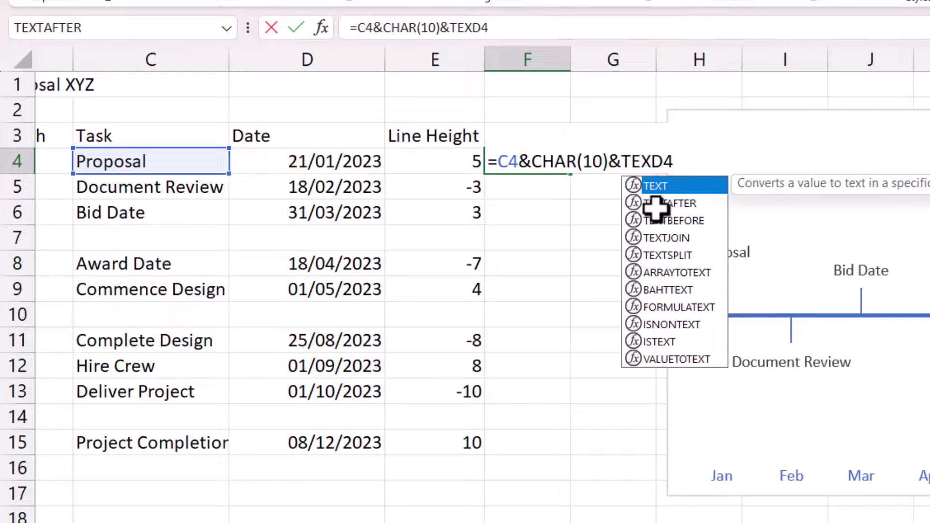
pyautogui.write('(')
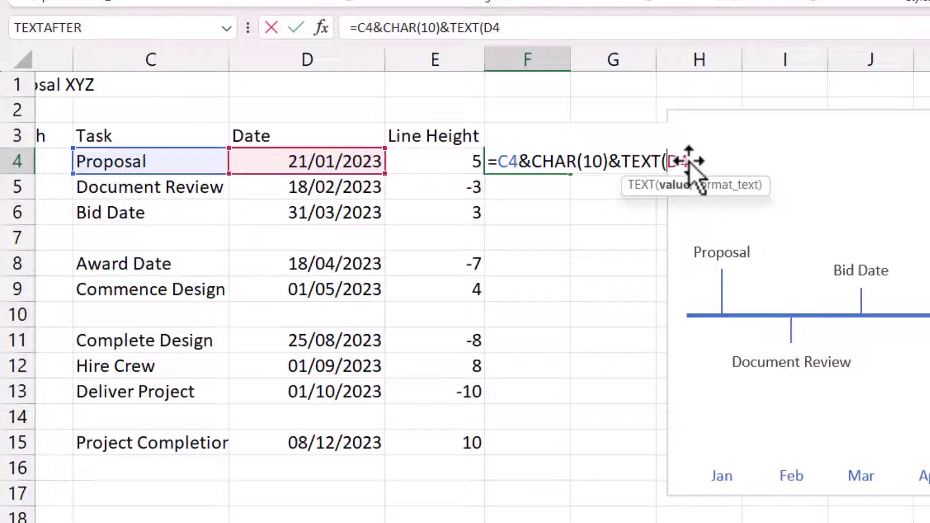
pyautogui.write(',"dd/mm/yyy')
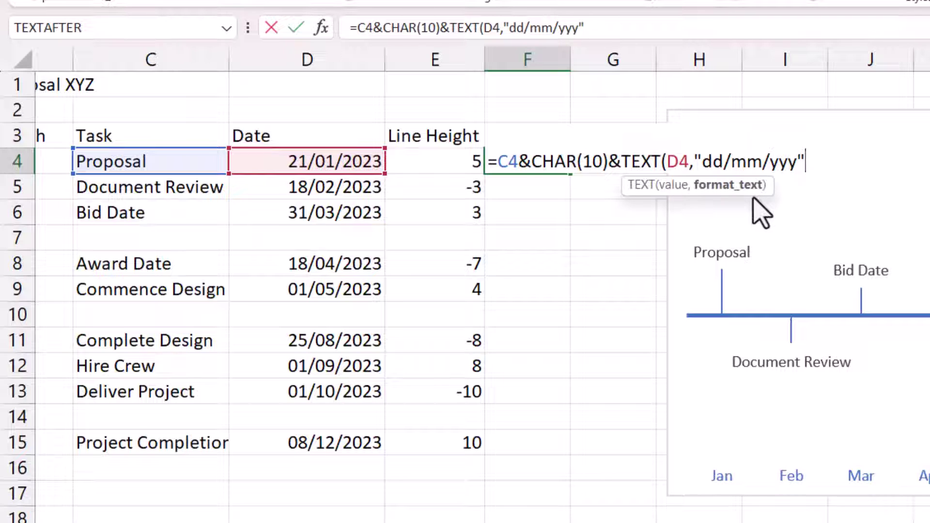
pyautogui.write(')')
pyautogui.press('Return')
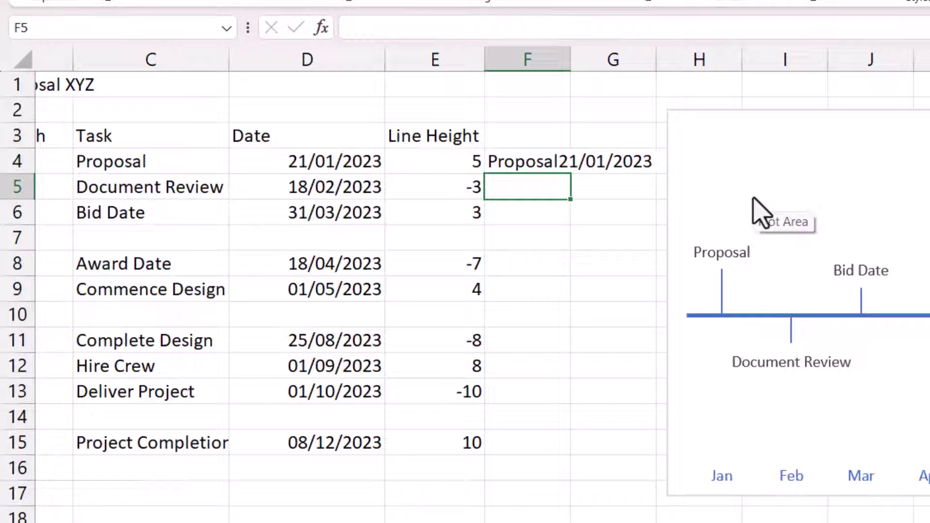
# - Fill F4's formatted label formula down column F to row 15
pyautogui.click(547, 162)
pyautogui.doubleClick(570, 173)
pyautogui.click(534, 167)
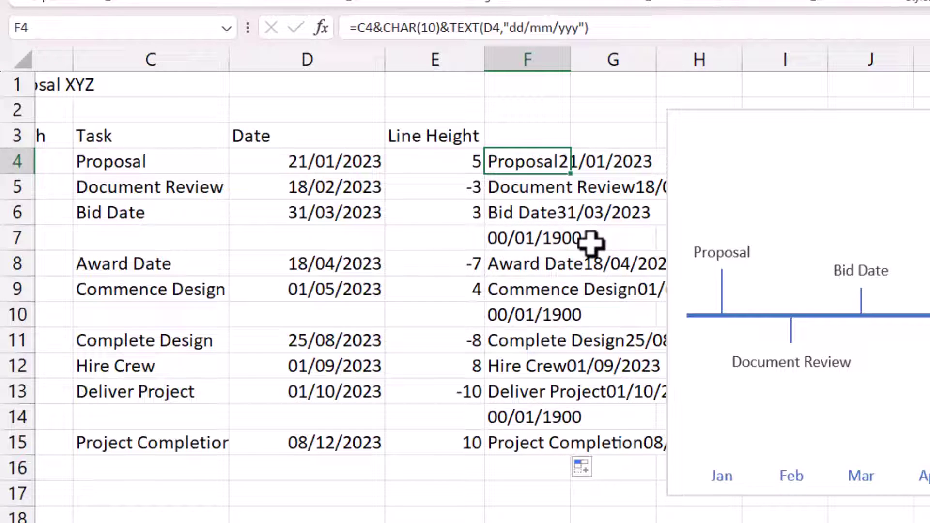
# - Wrap F4's label formula in IF(D4<>"",…,"") and fill it down to F15
pyautogui.doubleClick(526, 162)
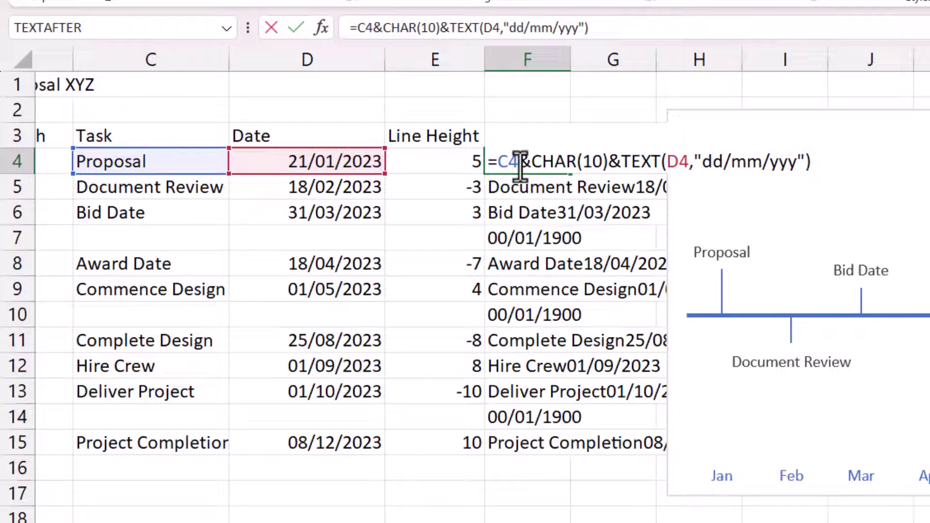
pyautogui.write('IF(')
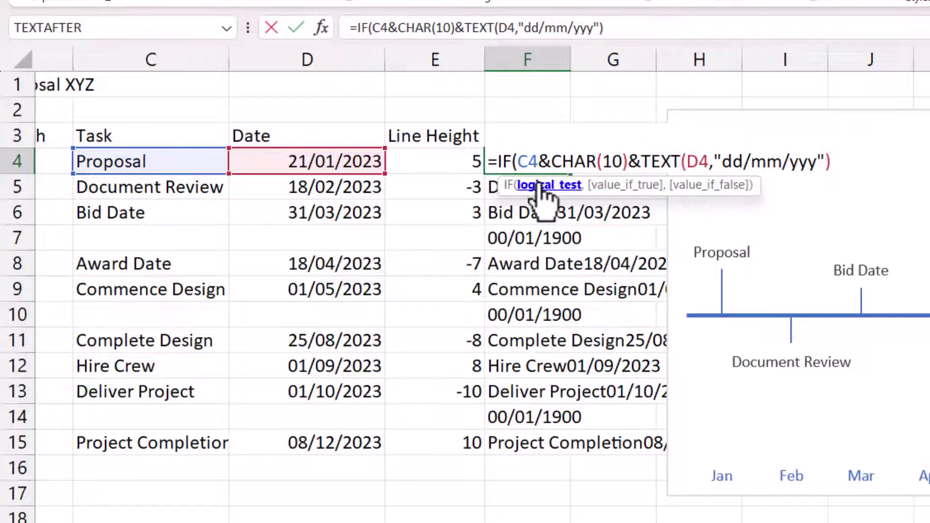
pyautogui.click(339, 158)
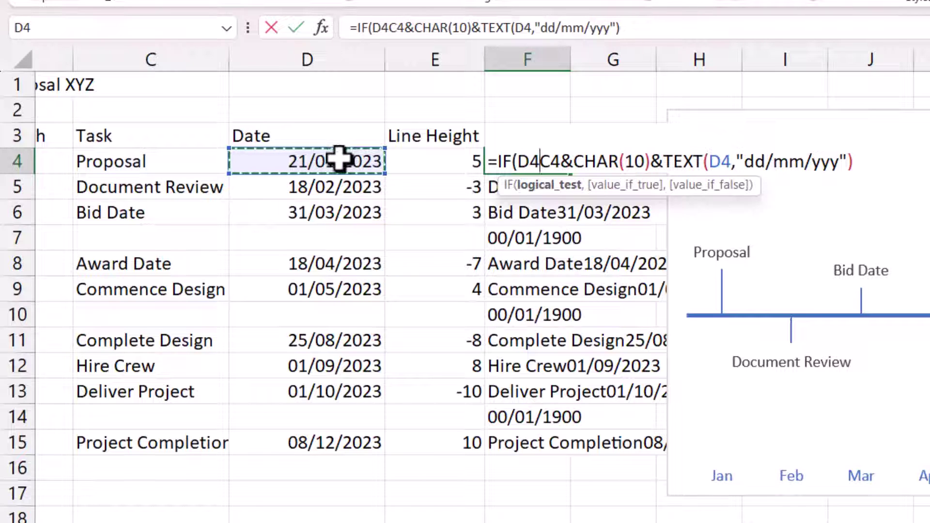
pyautogui.write('<>')
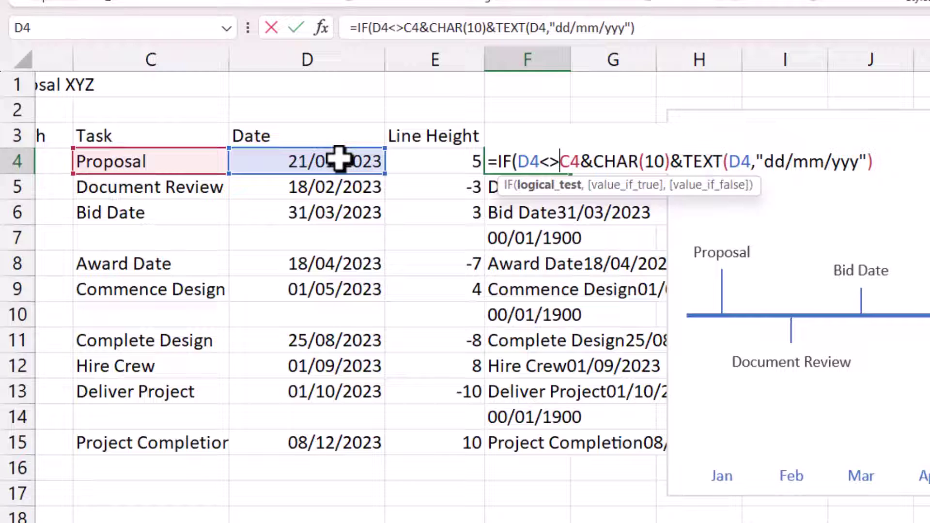
pyautogui.write('"",')
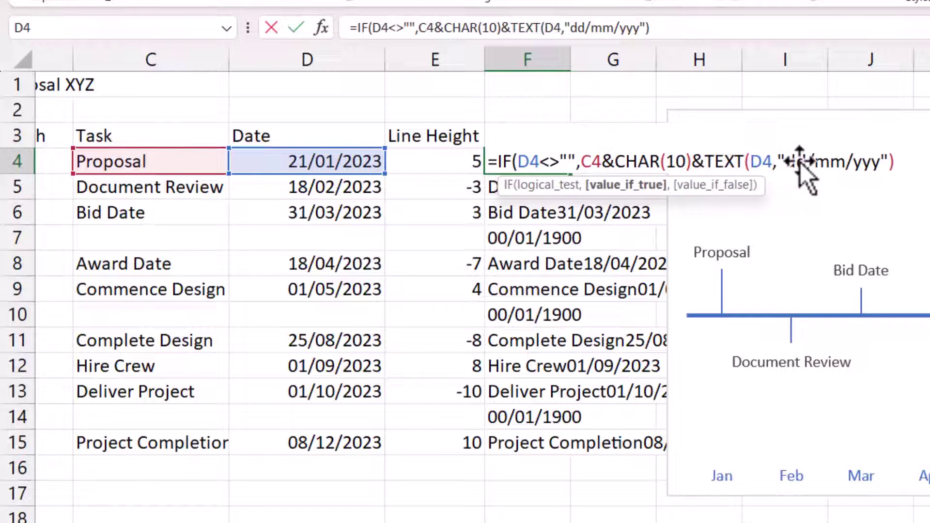
pyautogui.click(842, 153)
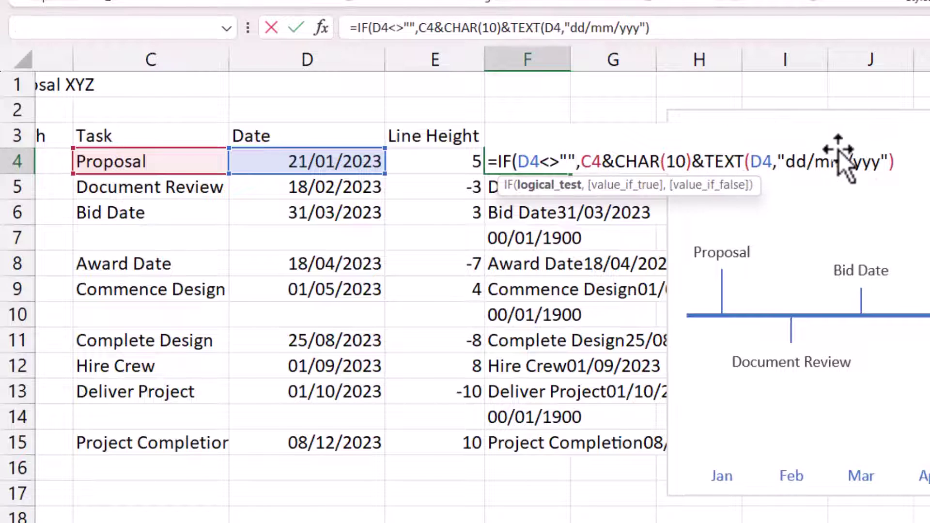
pyautogui.click(897, 162)
pyautogui.write(',')
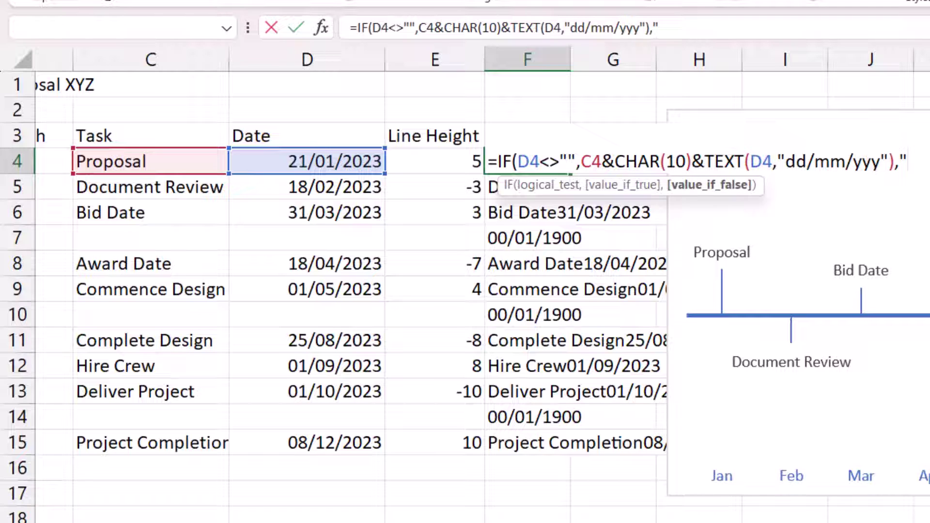
pyautogui.write('""')
pyautogui.press('Return')
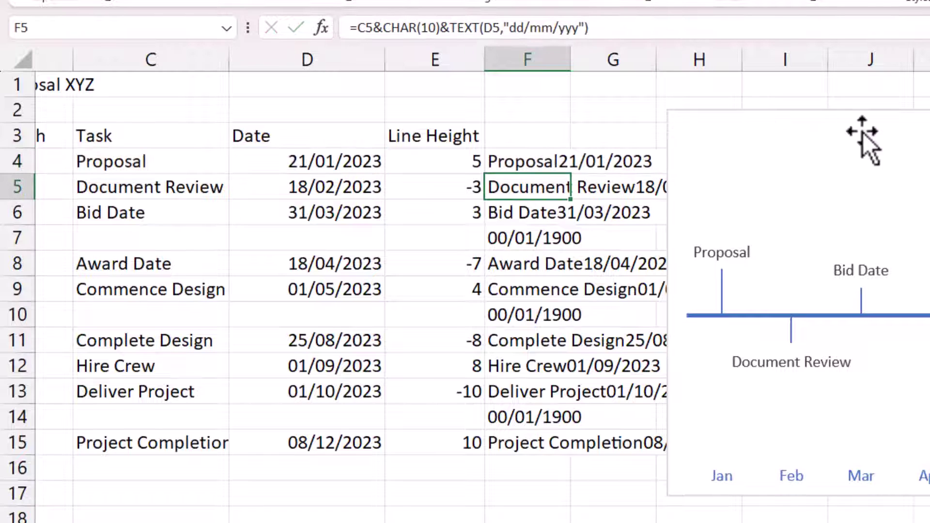
pyautogui.click(557, 167)
pyautogui.doubleClick(571, 174)
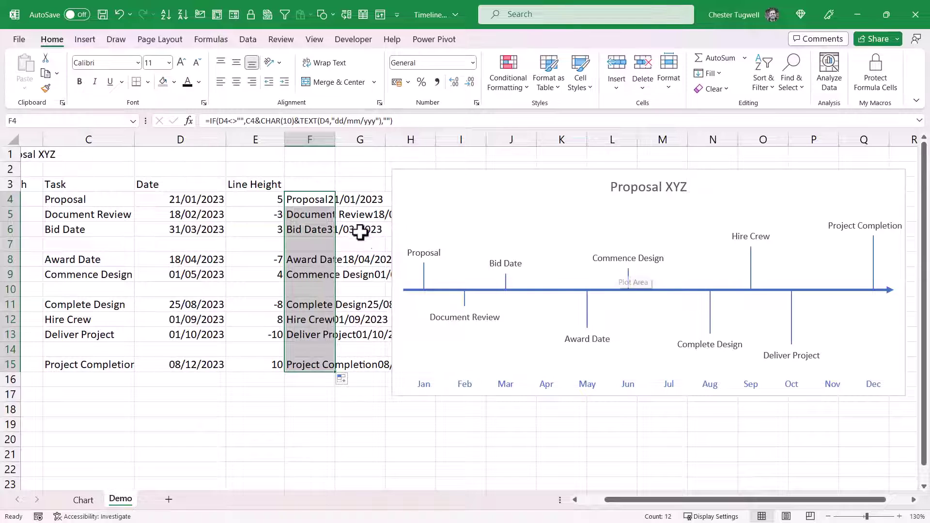
# - Set the chart's data labels to use range F4:F15 and shift the chart left
pyautogui.doubleClick(619, 260)
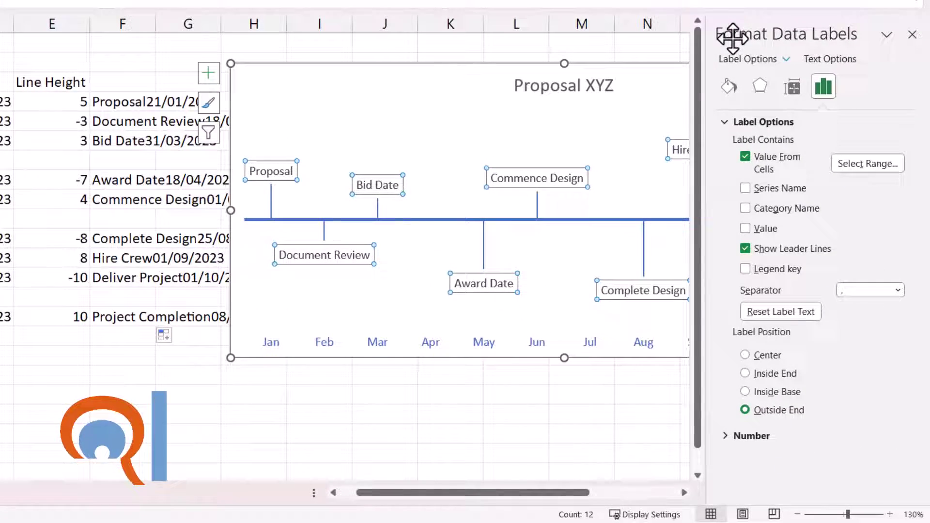
pyautogui.click(862, 164)
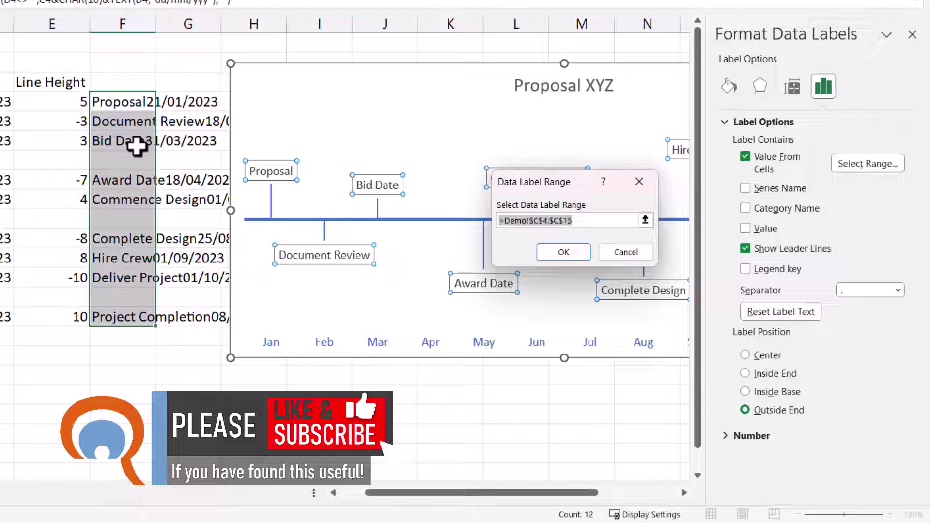
pyautogui.moveTo(124, 99); pyautogui.dragTo(123, 317)
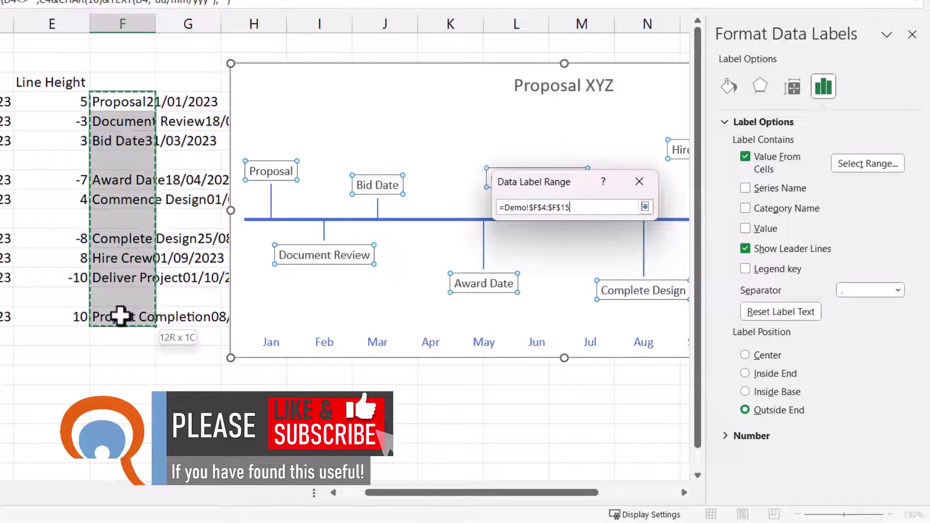
pyautogui.click(571, 252)
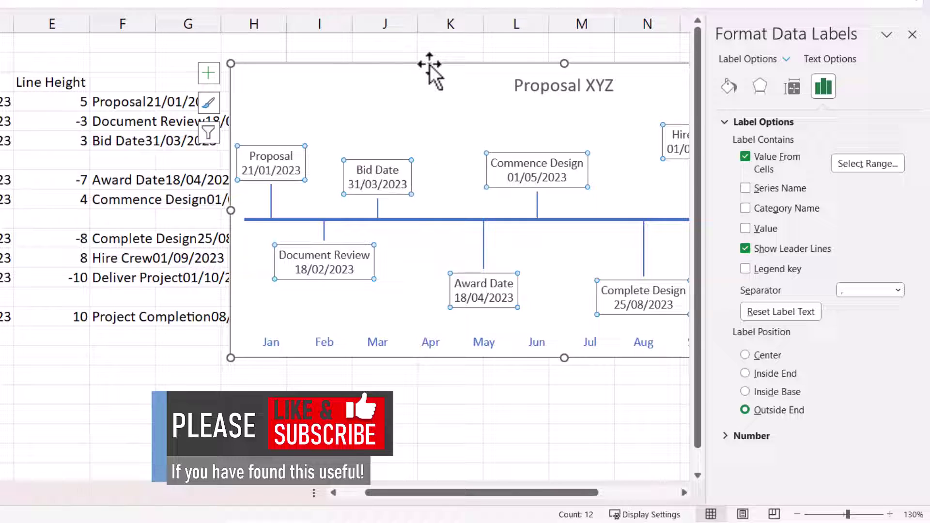
pyautogui.moveTo(429, 64); pyautogui.dragTo(129, 71)
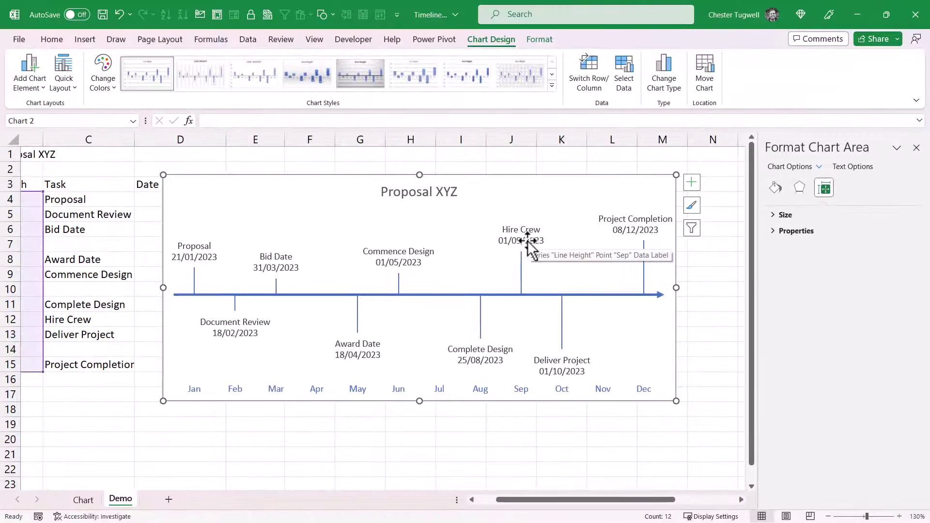
# - Give all the timeline data labels a dark theme text fill colour
pyautogui.click(528, 240)
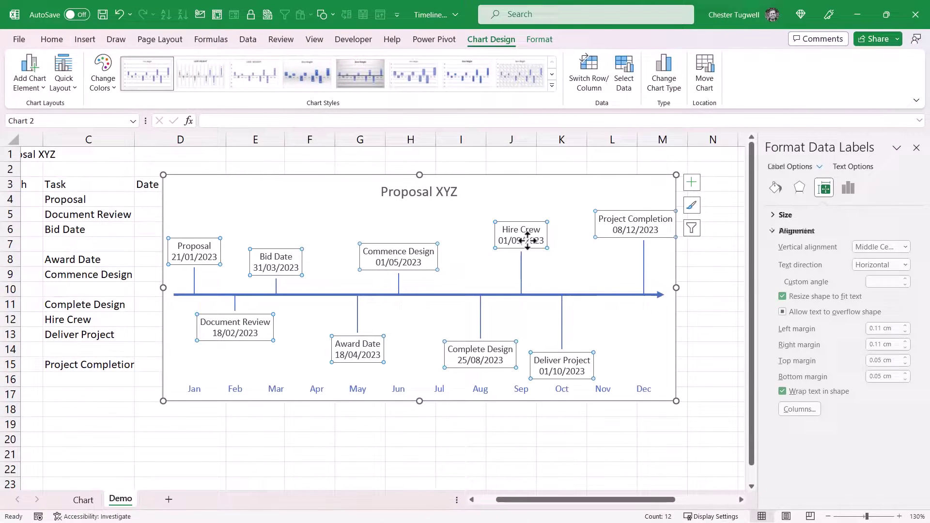
pyautogui.click(537, 45)
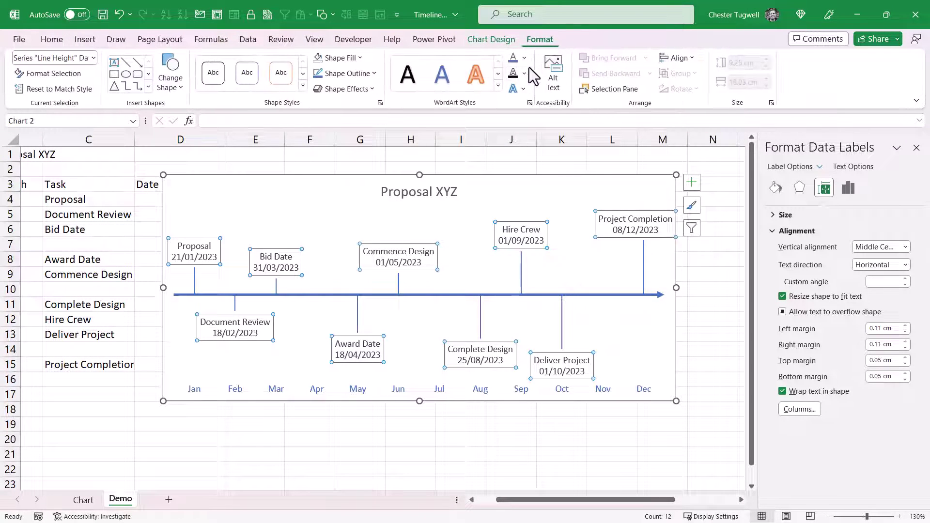
pyautogui.click(525, 57)
pyautogui.click(529, 141)
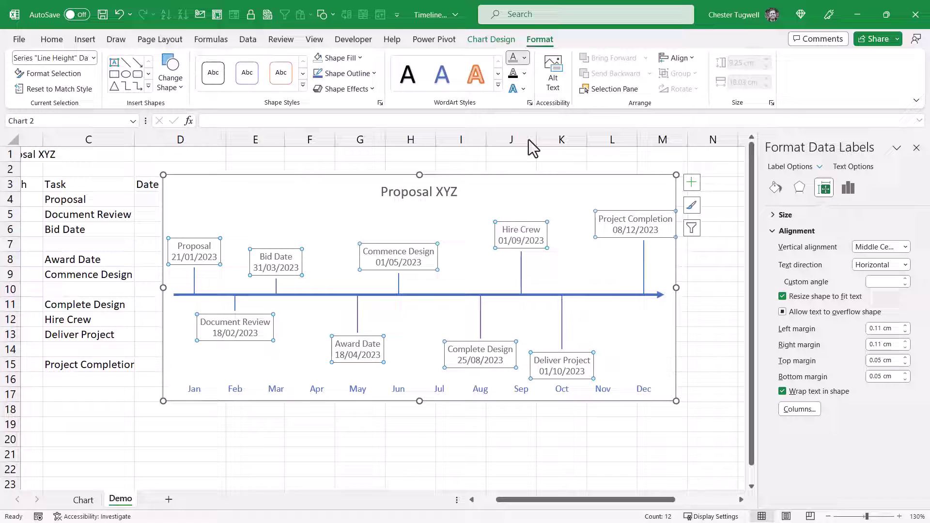
pyautogui.click(533, 160)
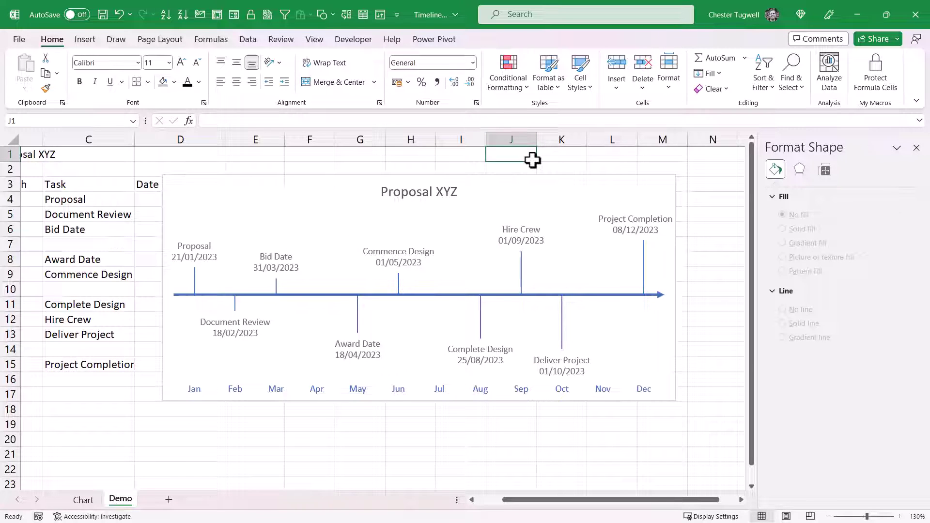